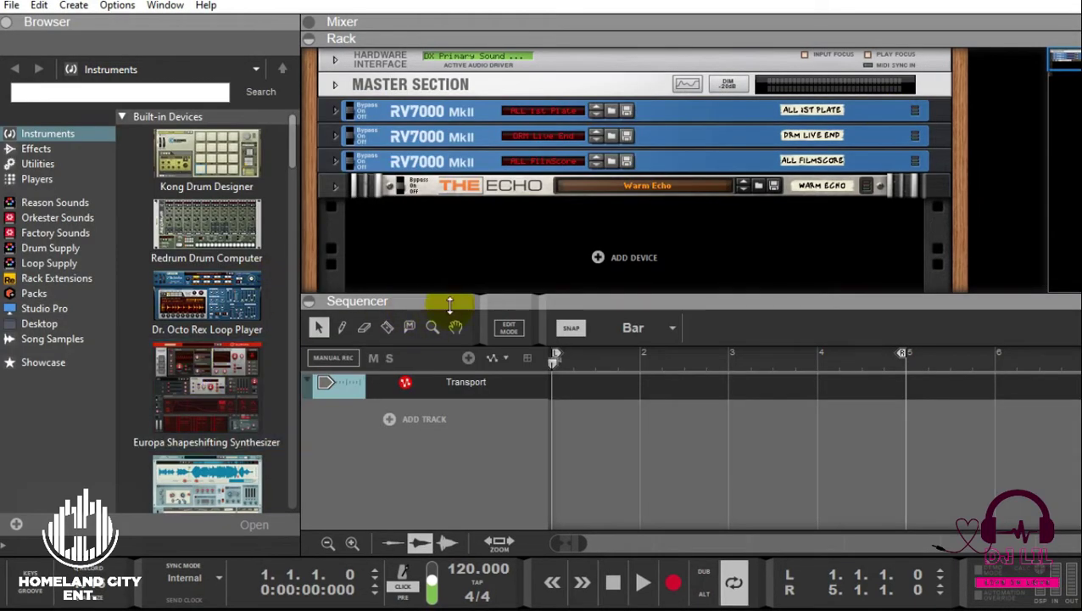
Lower the Rack/Sequencer divider for more rack room, then briefly play the song and stop it
drag(449, 304, 454, 335)
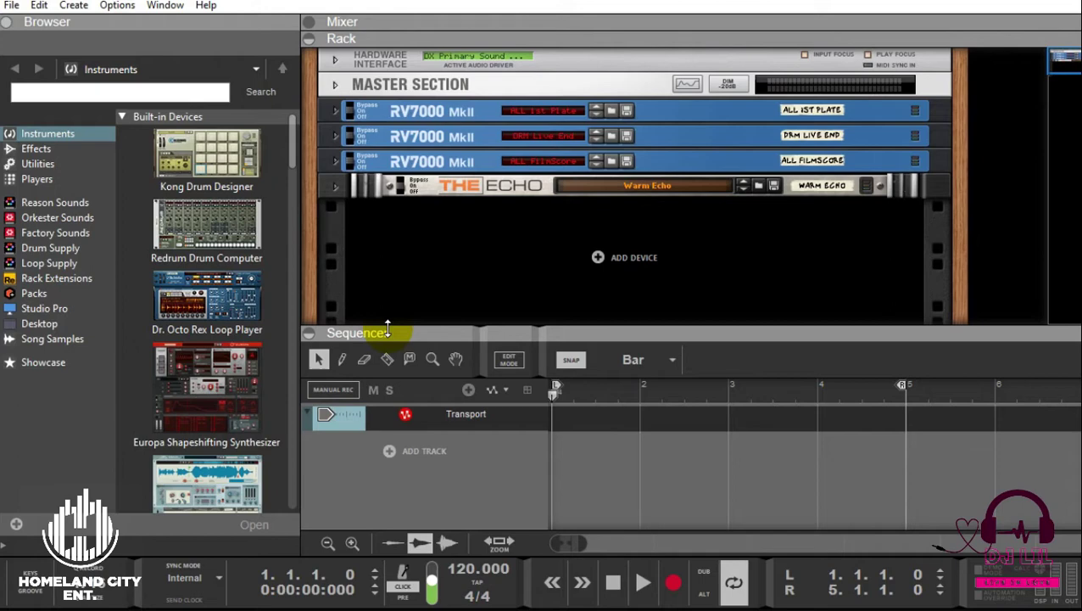
key(space)
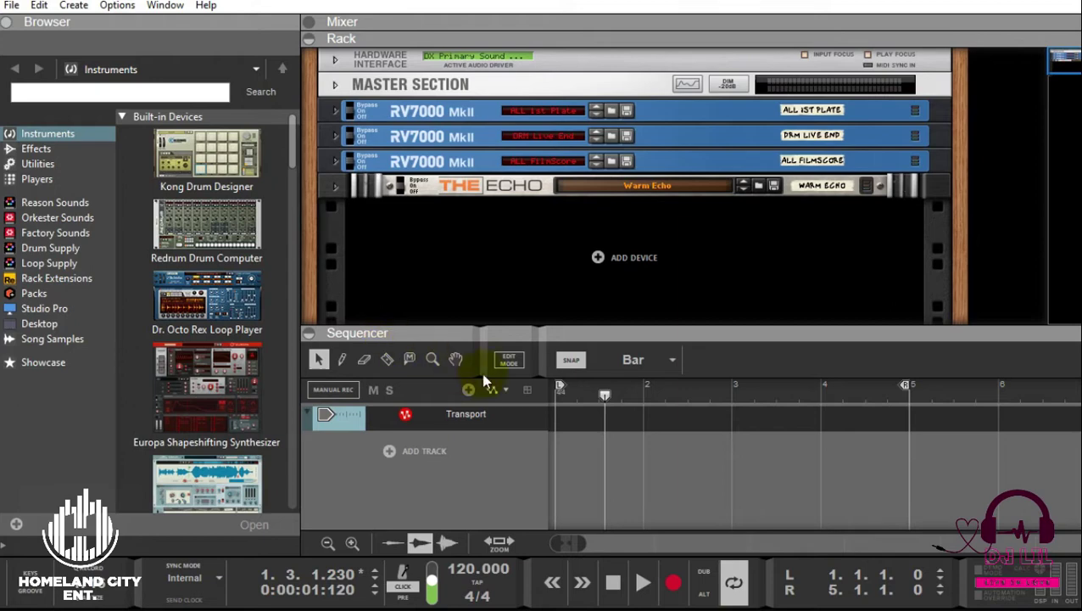
click(618, 581)
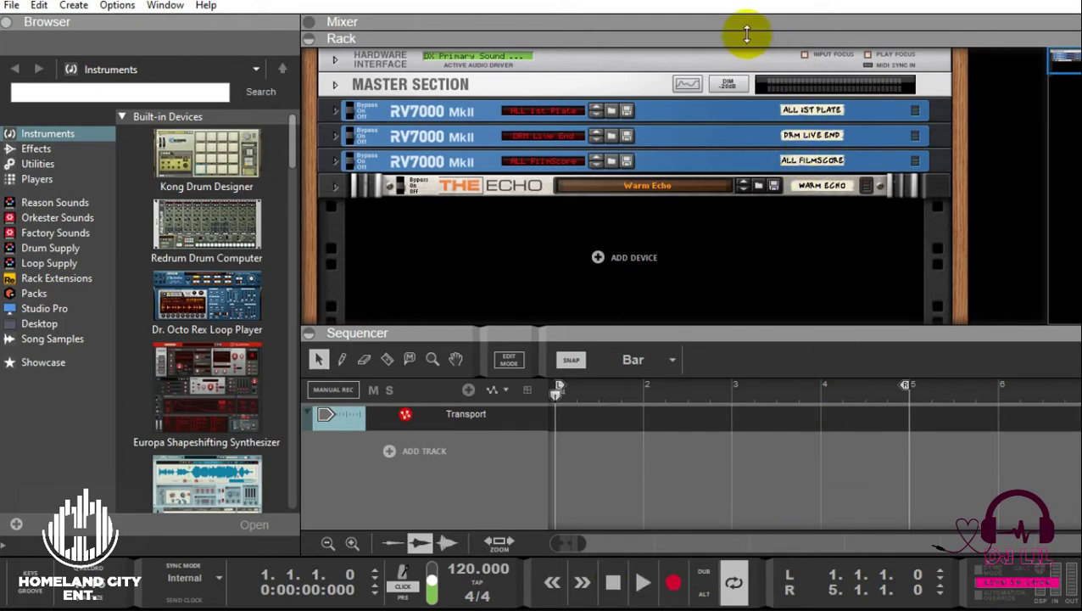
Open the mixer, set the Master fader to -8 dB, then shrink the mixer back to a thin strip
drag(749, 43, 764, 387)
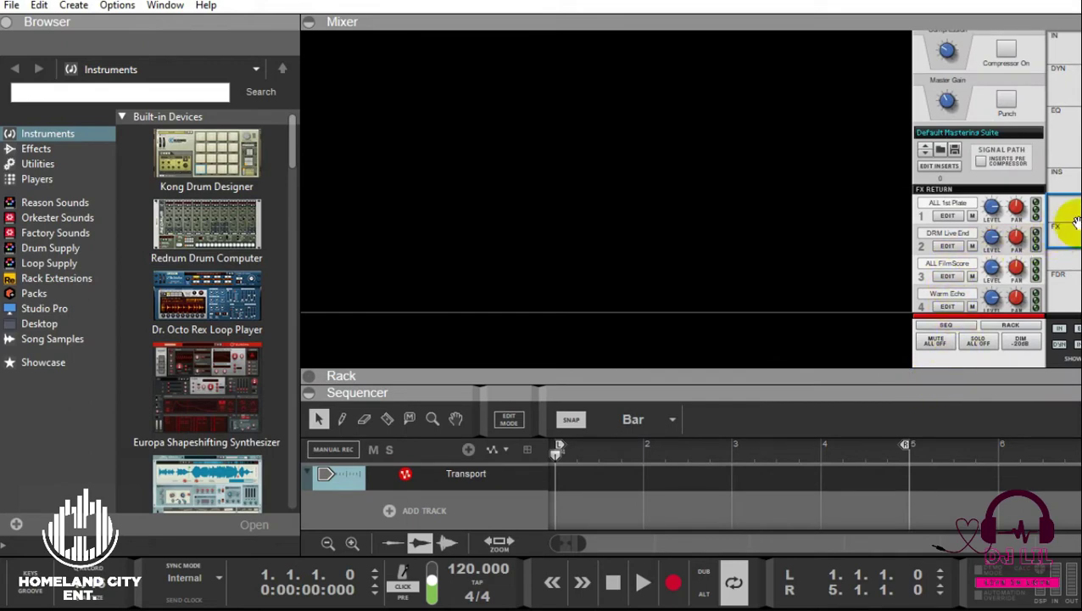
drag(1063, 225, 1074, 296)
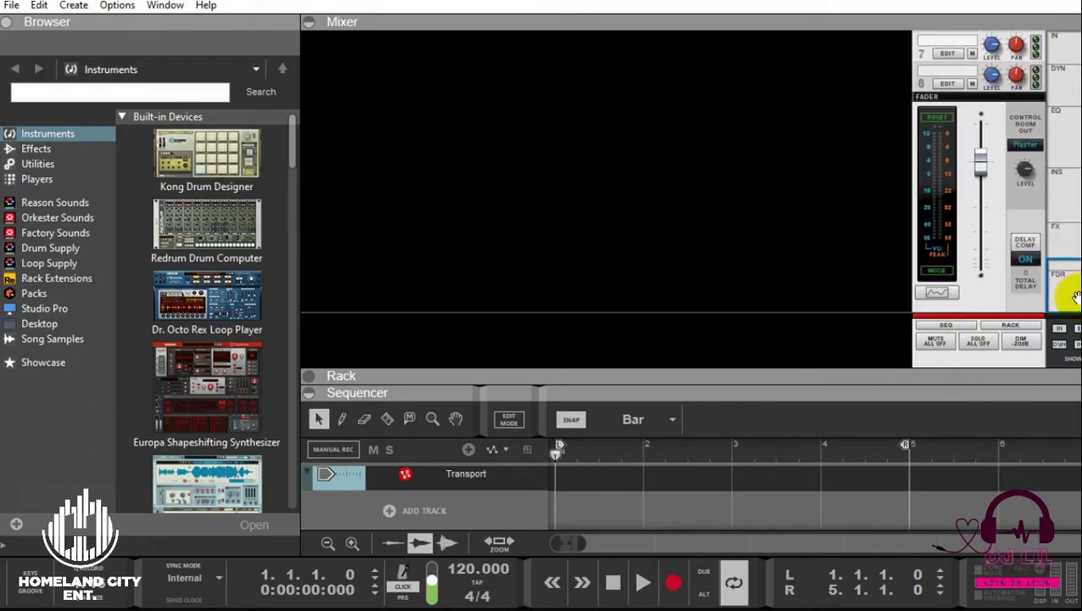
drag(981, 160, 984, 195)
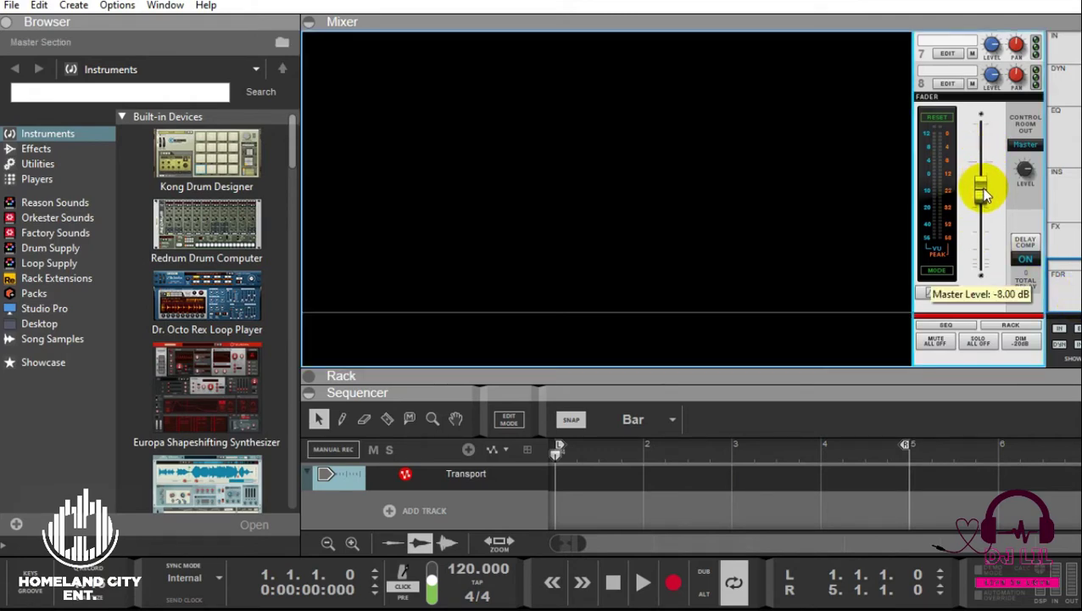
drag(623, 379, 592, 92)
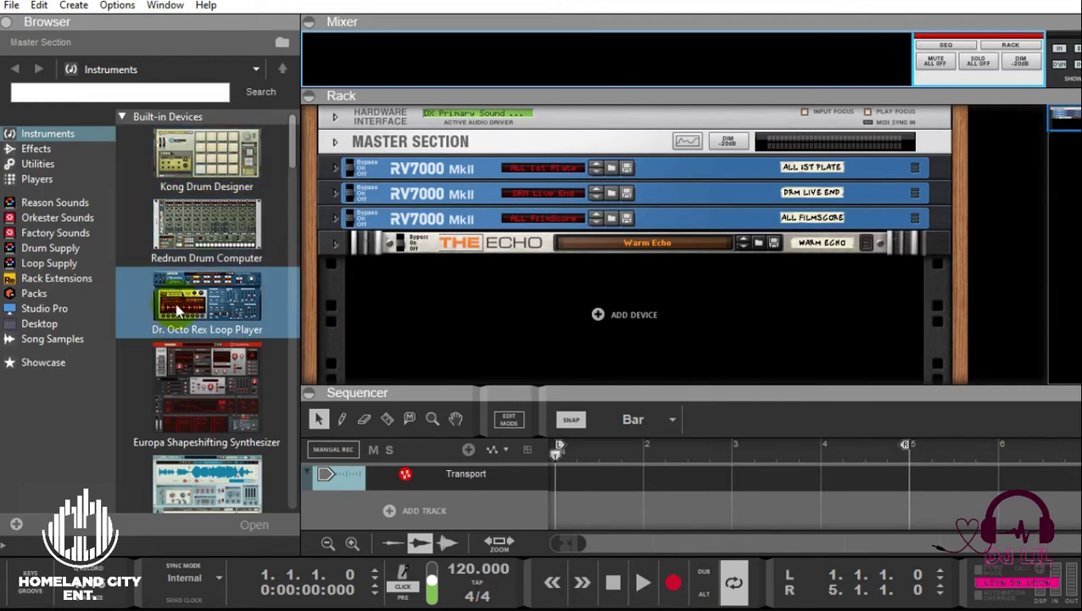
Browse the built-in Effects and Utilities devices and select the Pulsar Dual LFO
click(296, 134)
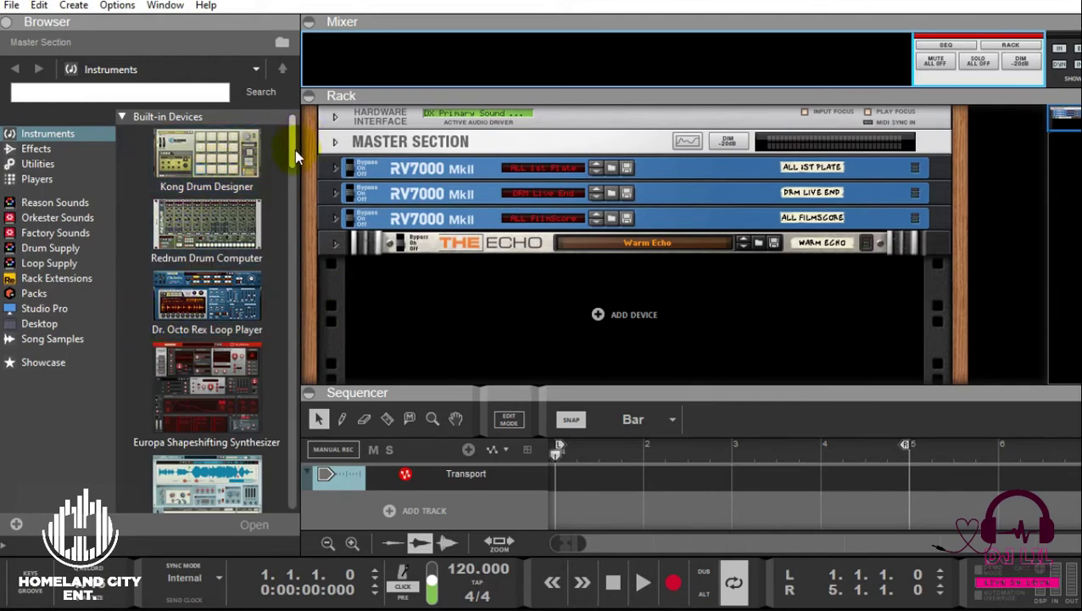
drag(294, 150, 283, 122)
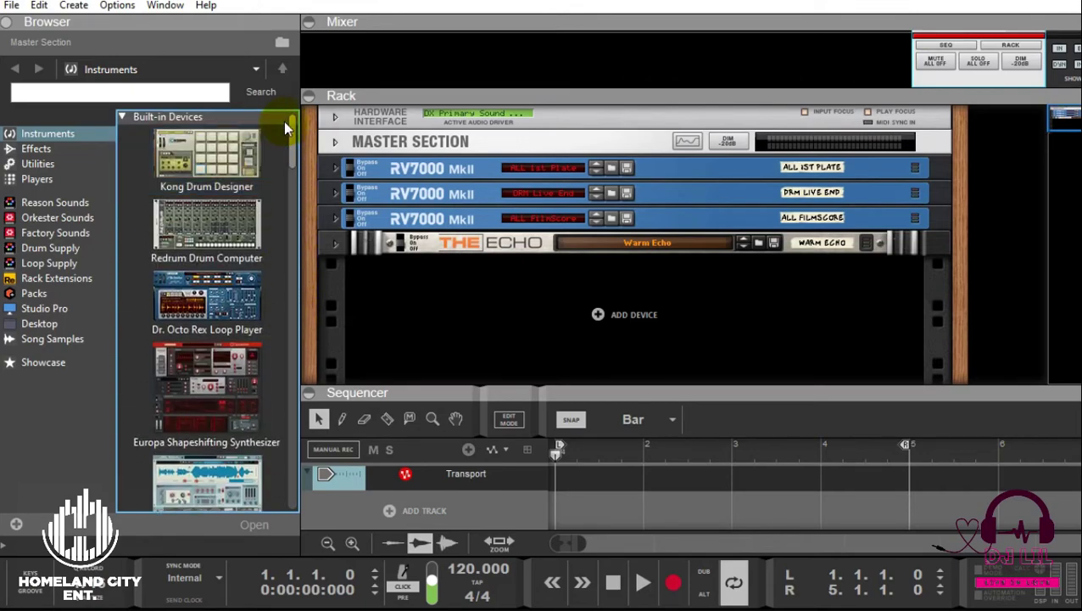
click(39, 150)
click(40, 165)
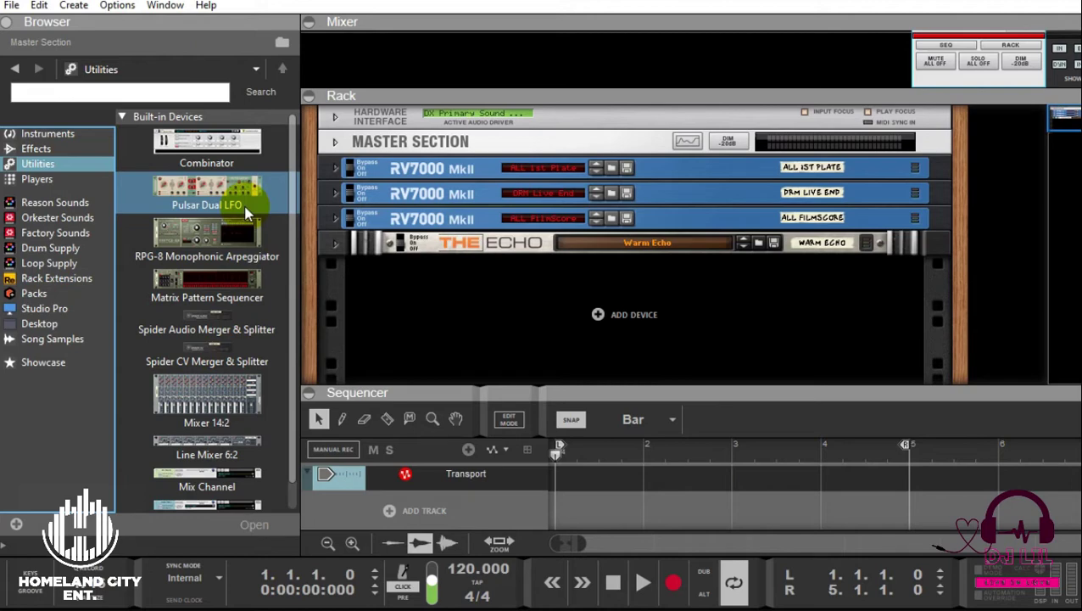
drag(295, 224, 312, 326)
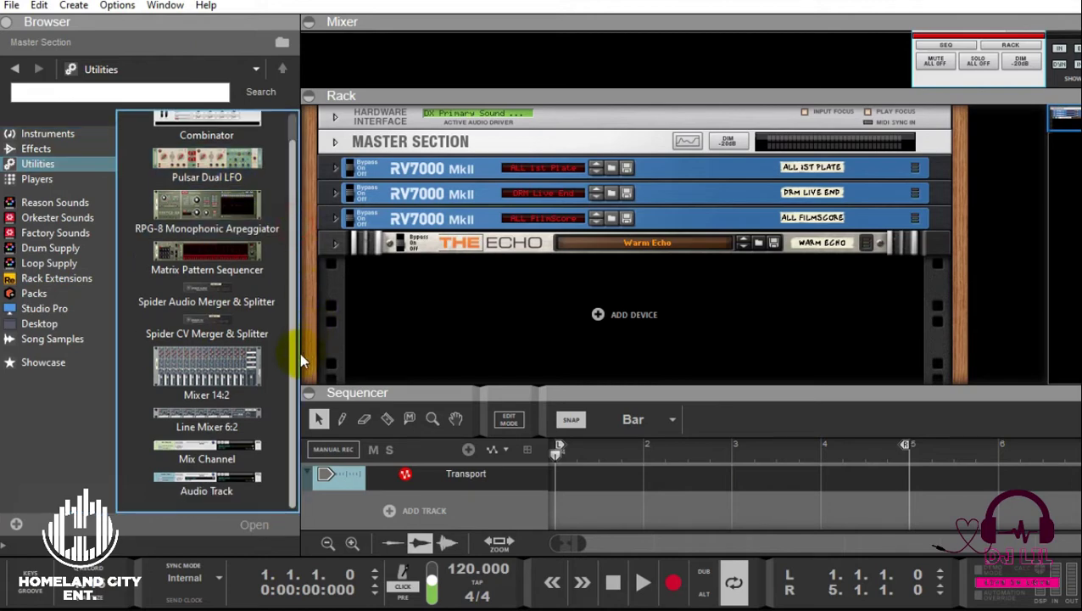
drag(307, 268, 292, 139)
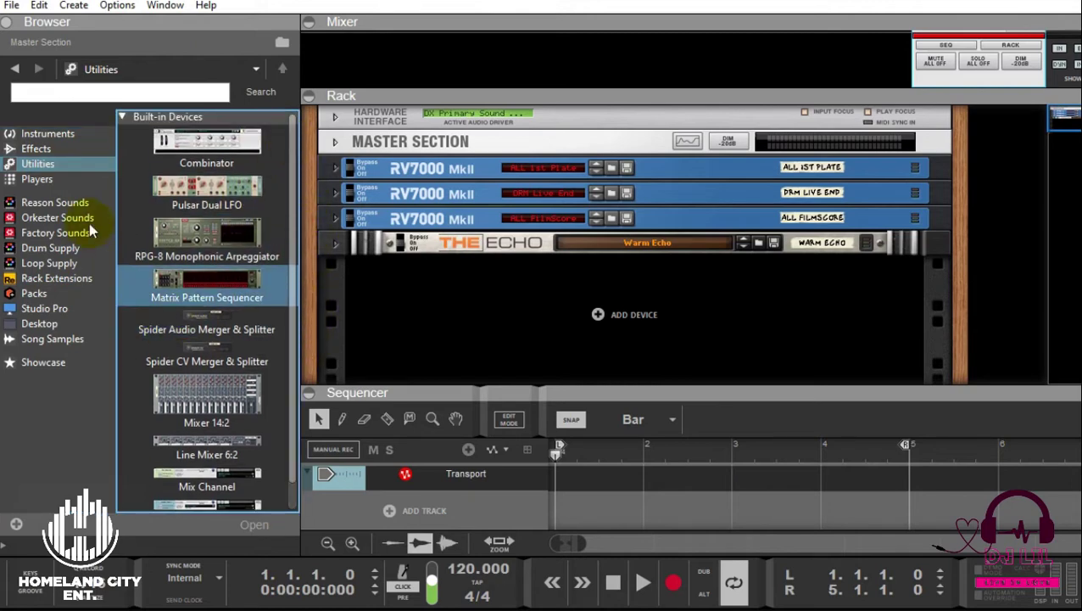
click(132, 208)
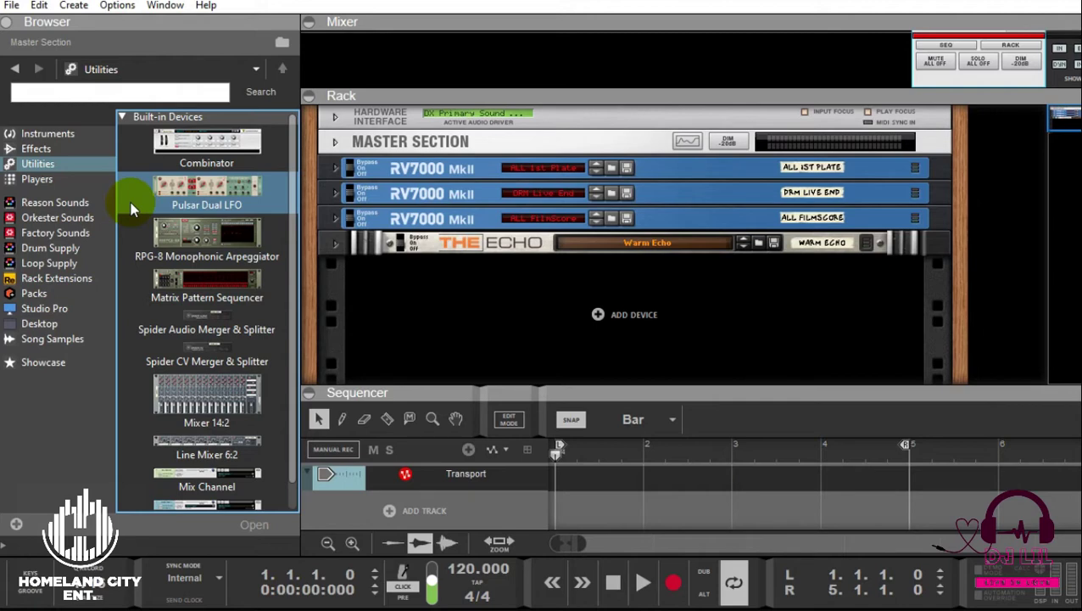
List the built-in Players and select Scales & Chords, then Beat Map
click(47, 183)
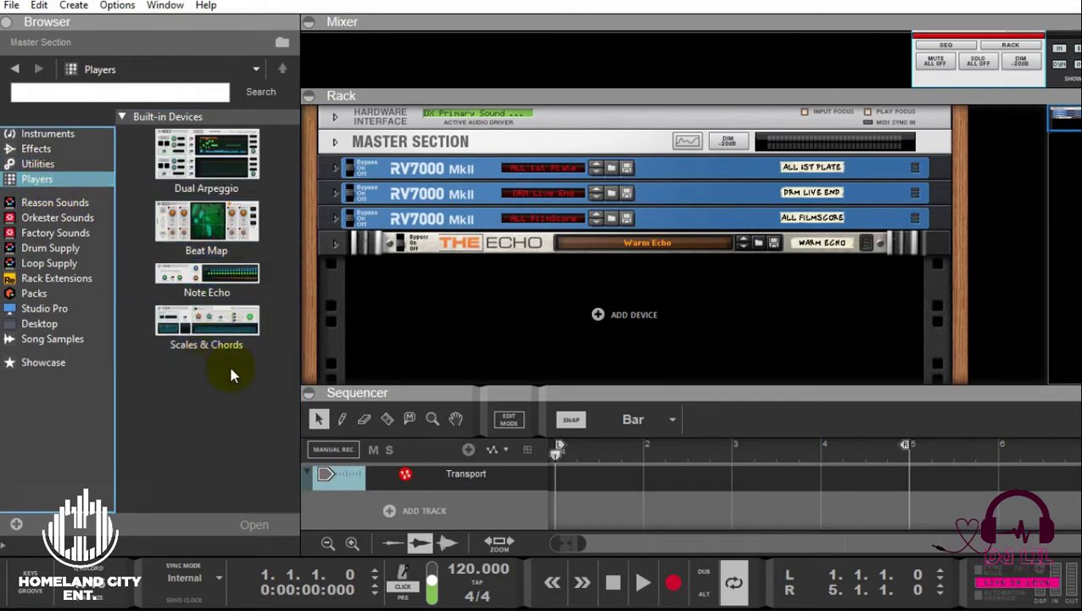
click(201, 356)
click(264, 241)
Browse Reason Sounds, Orkester and Factory Sound Bank folders, then Drum Supply and Loop Supply
click(43, 212)
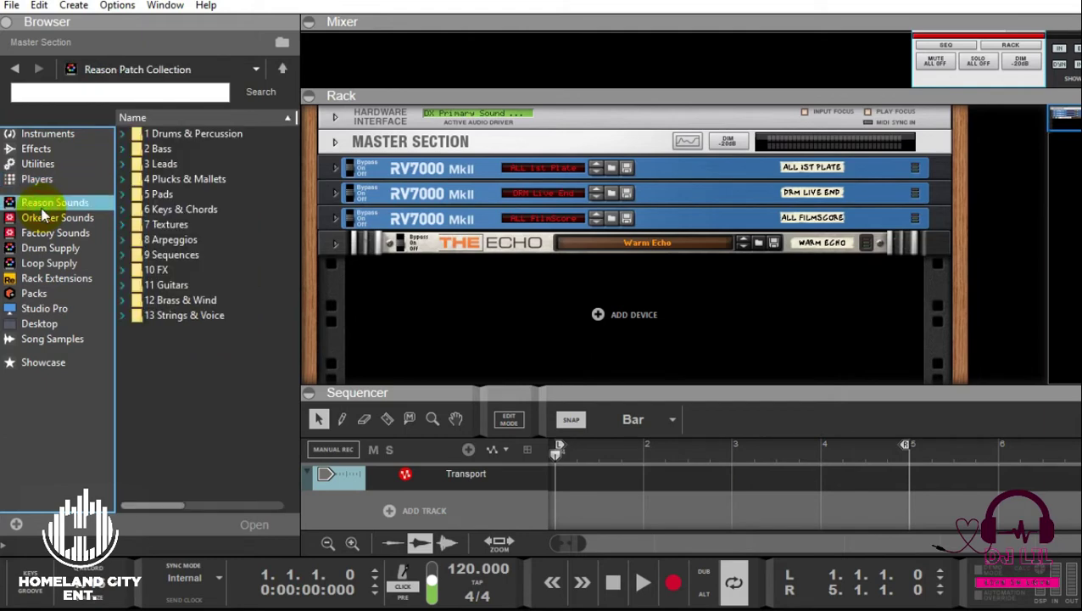
click(52, 219)
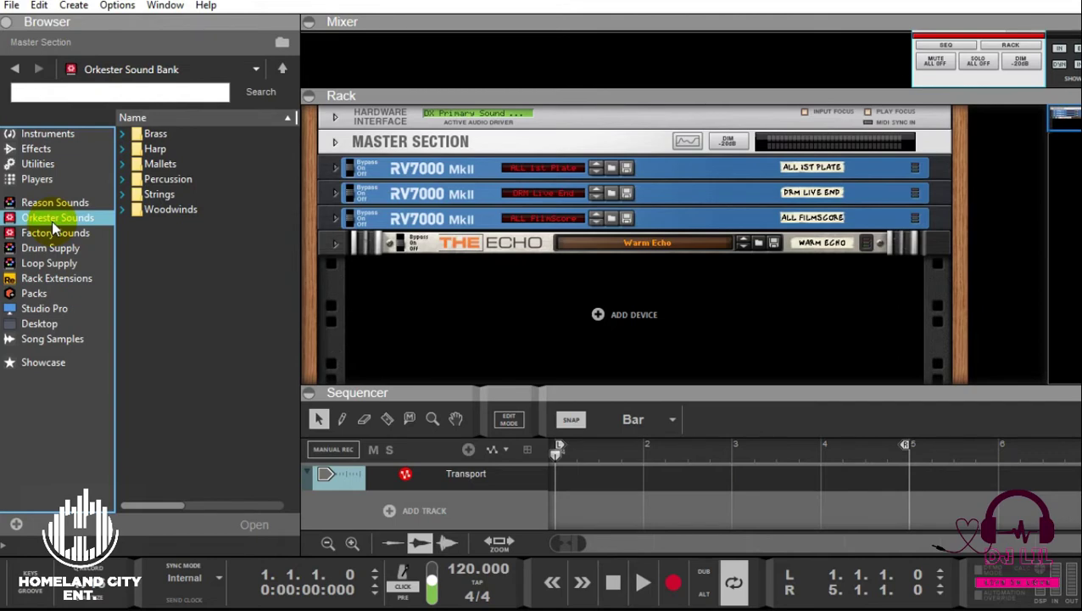
click(47, 238)
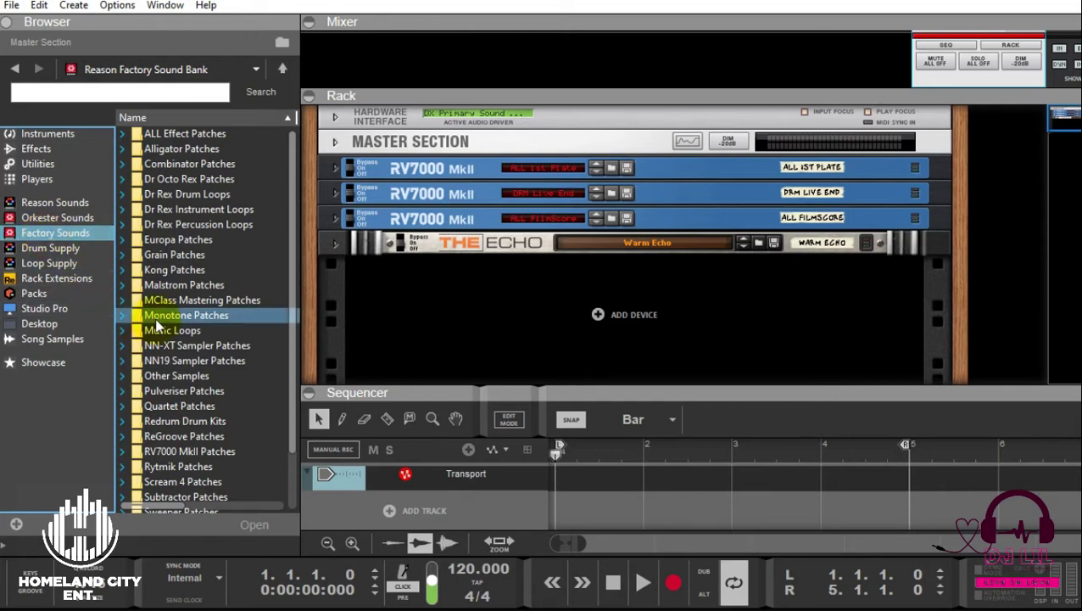
click(278, 346)
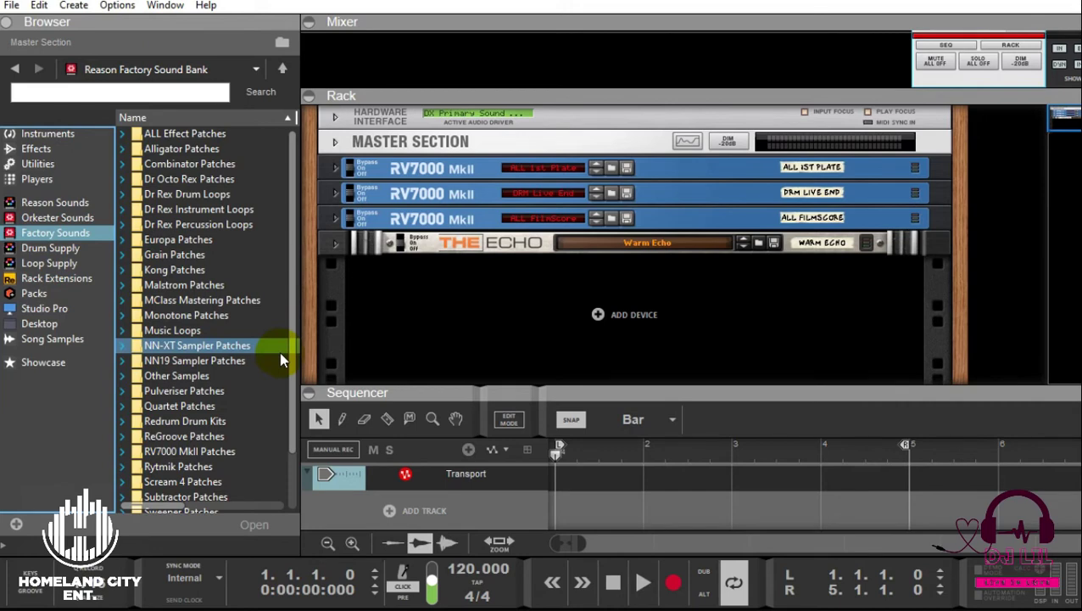
click(212, 405)
click(214, 421)
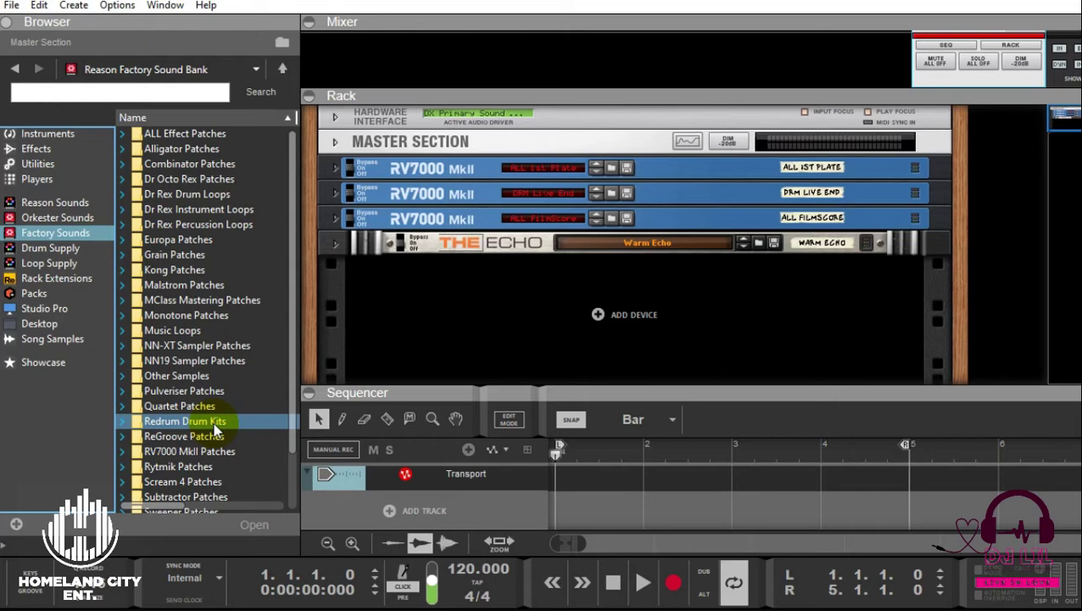
click(72, 254)
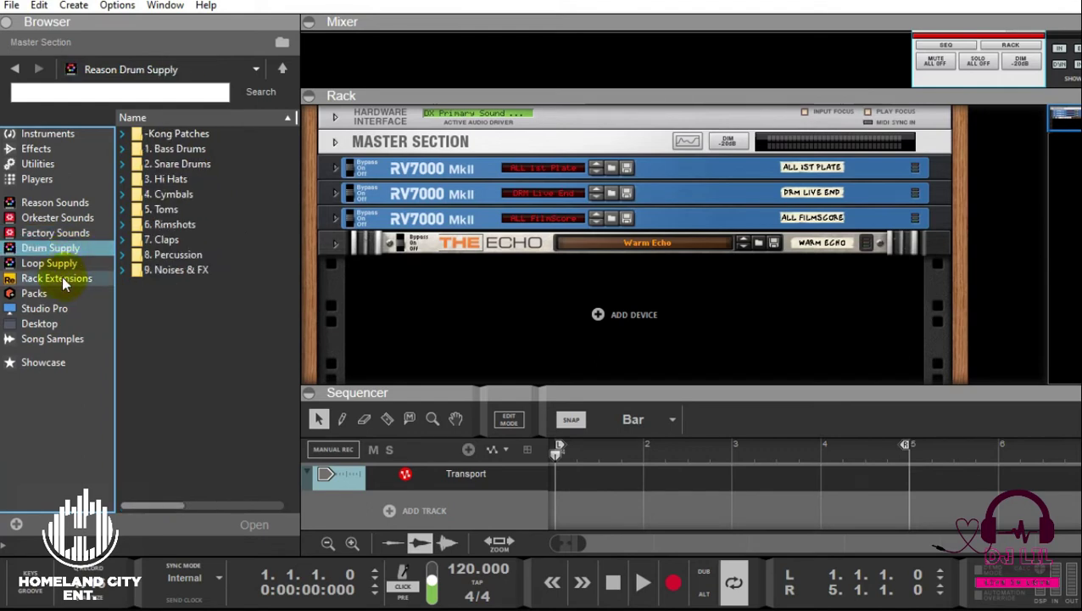
click(49, 263)
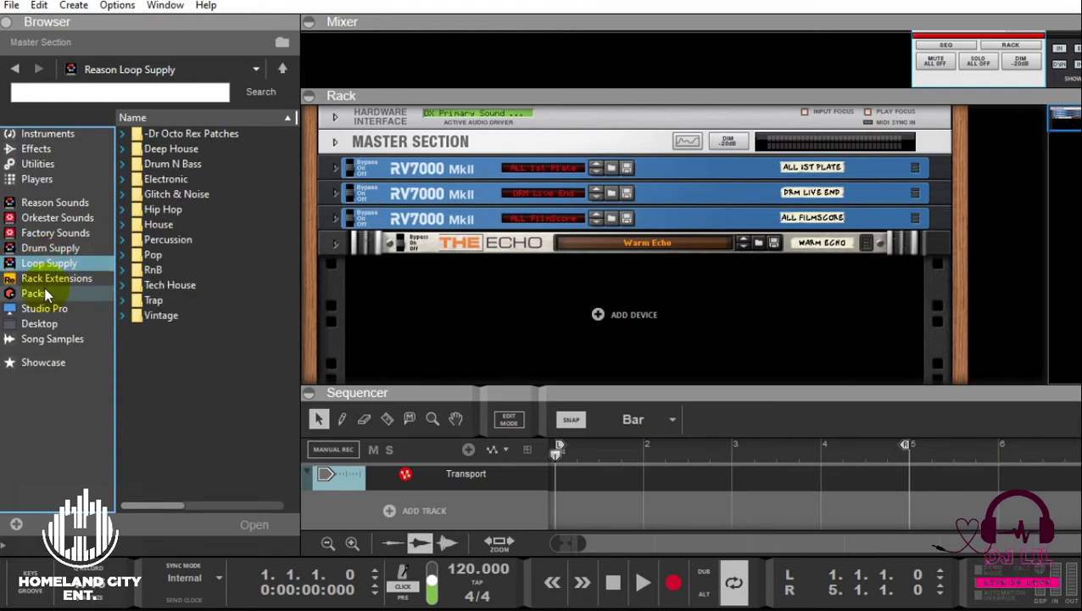
List the installed Rack Extensions, then the Packs location with 808 Trap and Heart Wrench
click(75, 283)
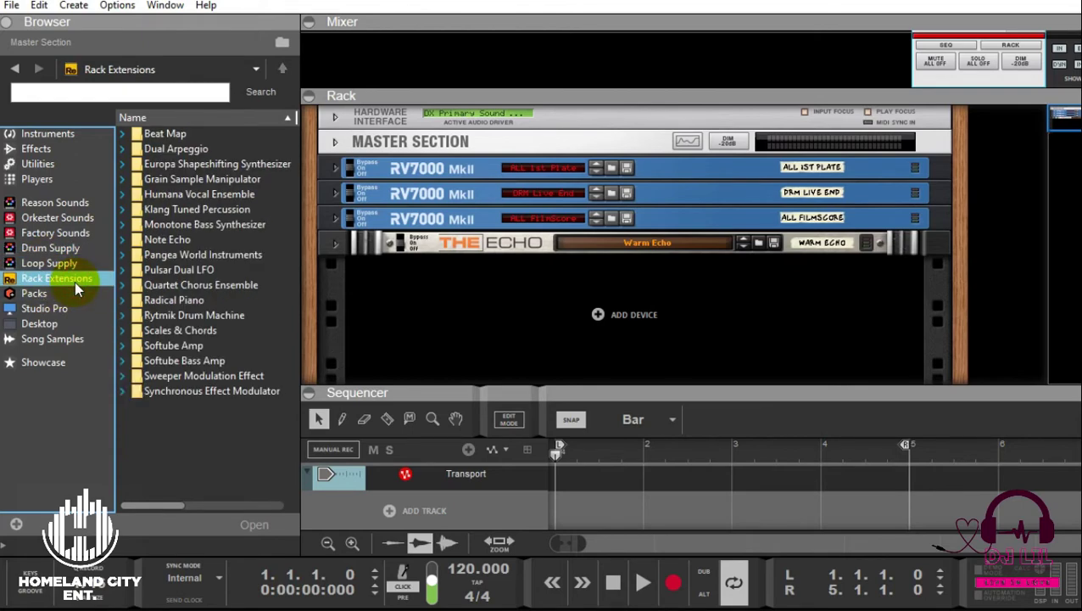
click(39, 297)
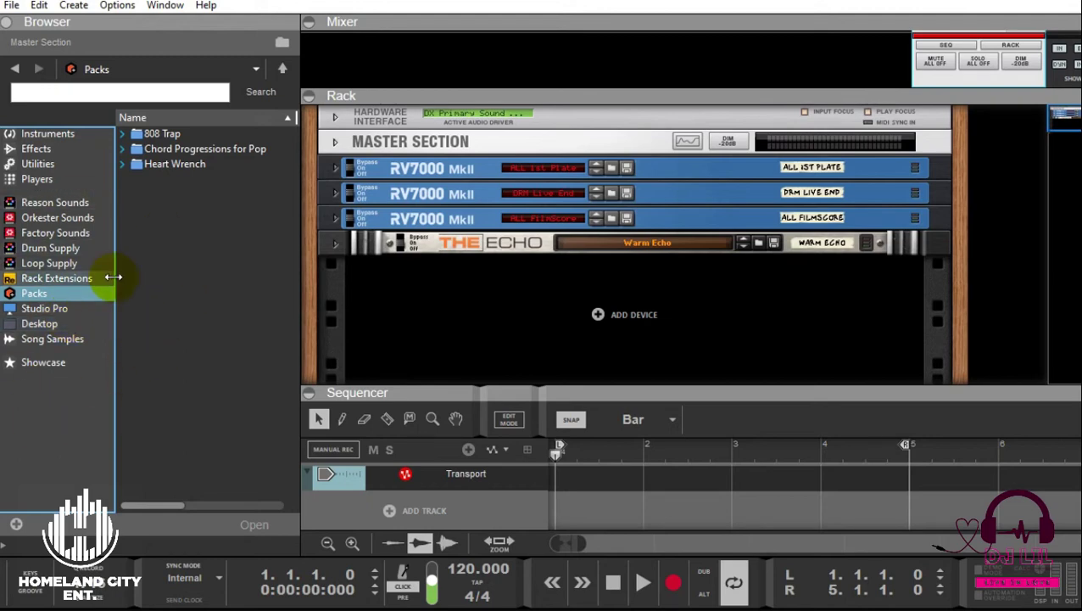
Drag the Radical Piano from the Instruments list into the rack below The Echo
click(66, 138)
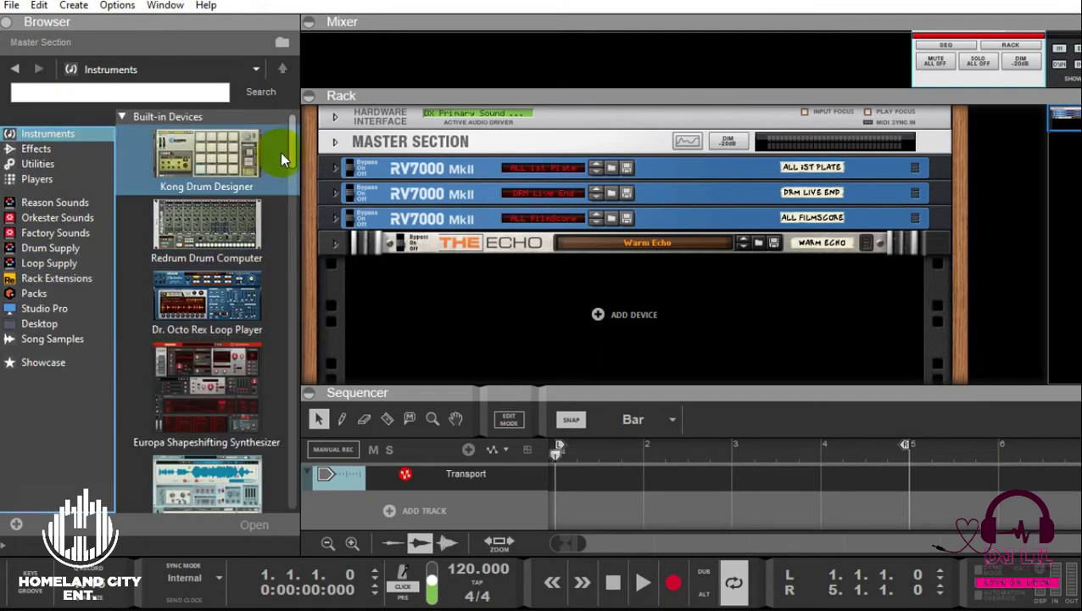
drag(295, 157, 302, 266)
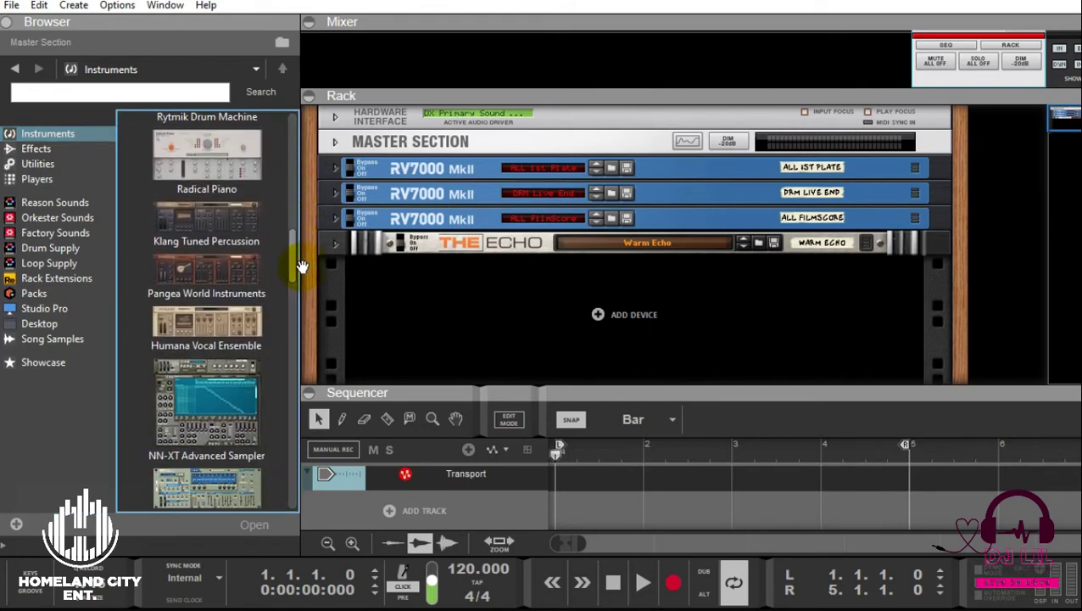
click(219, 189)
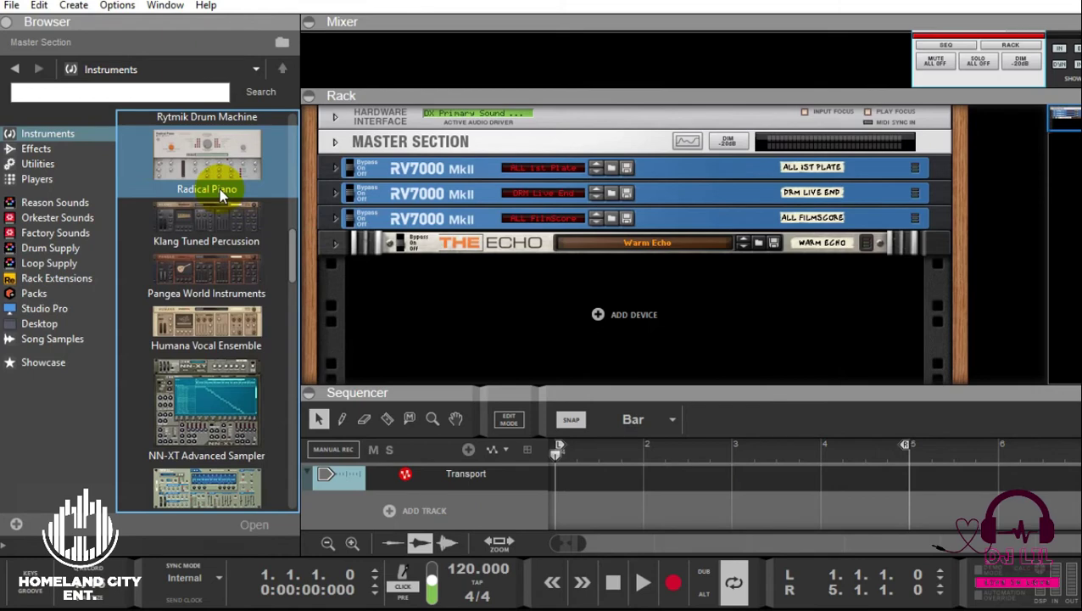
drag(219, 188, 478, 330)
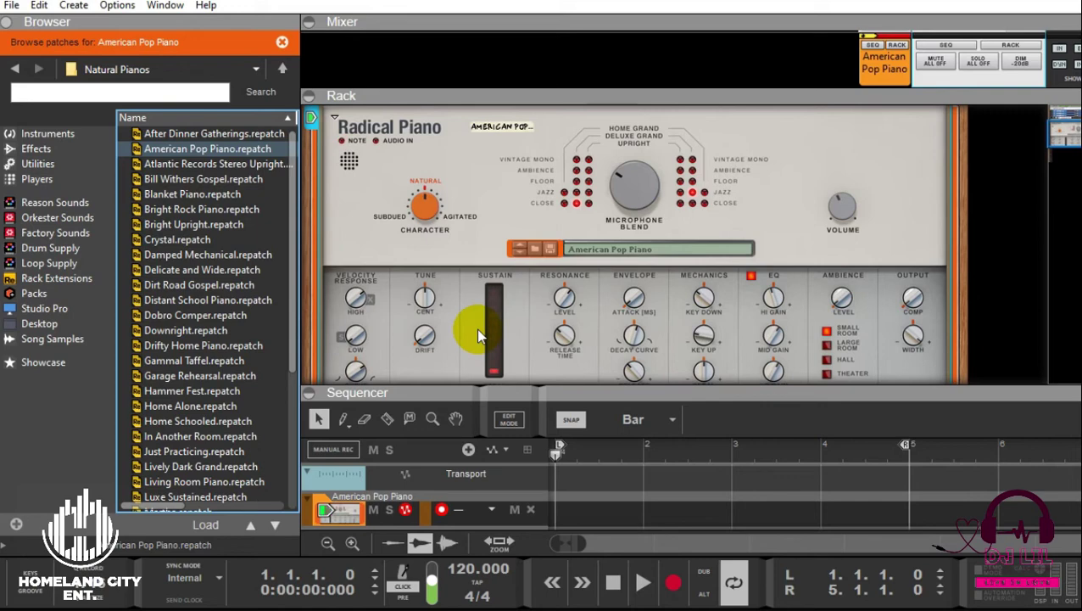
Delete the Radical Piano and its track, and begin creating a new instrument
click(476, 329)
key(Delete)
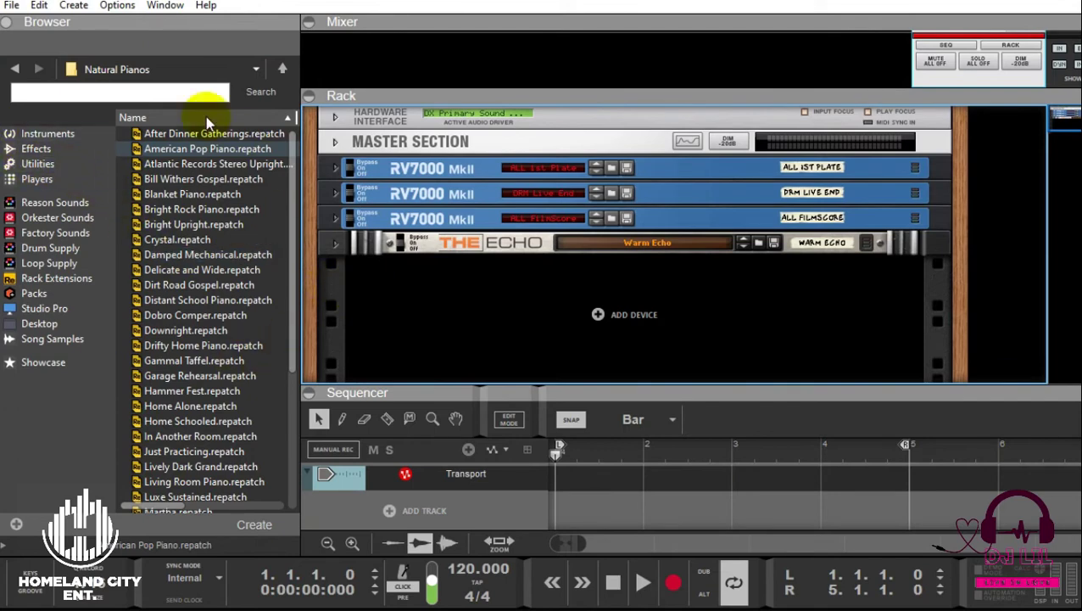
click(75, 6)
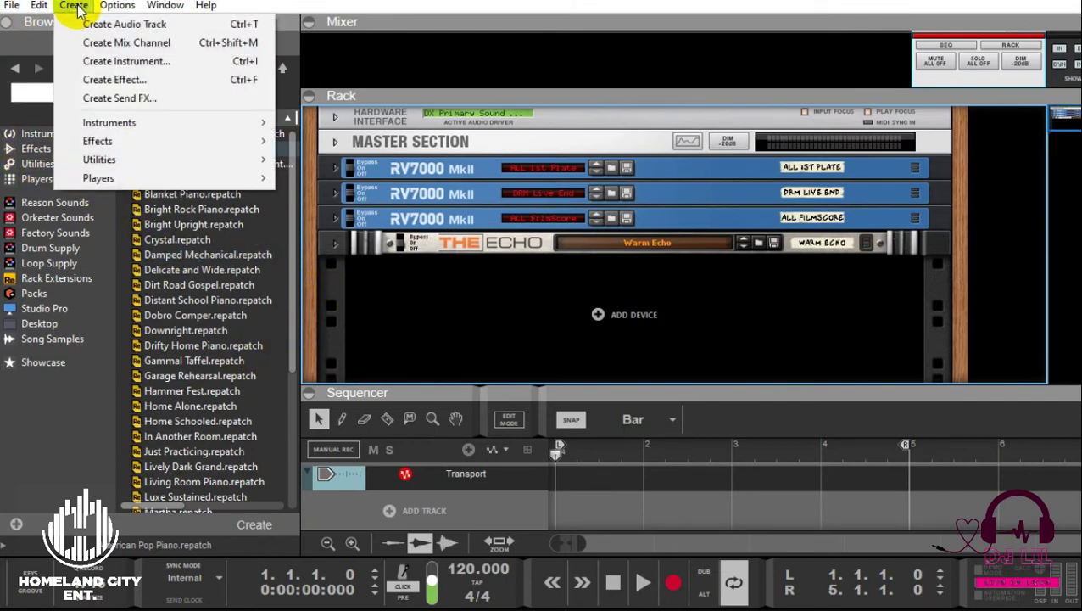
click(157, 63)
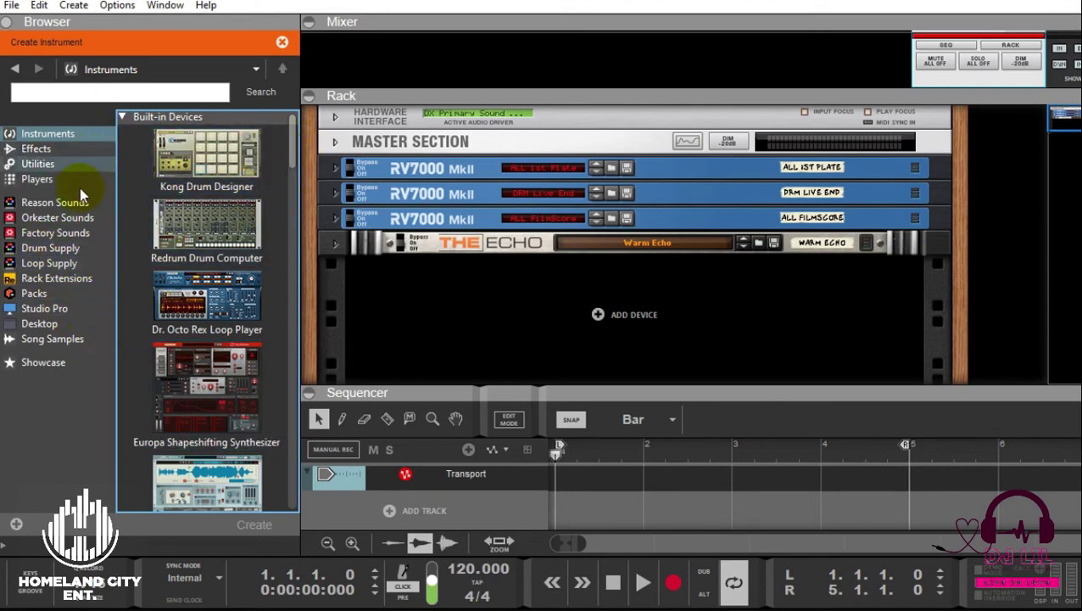
Browse Reason Sounds > 4 Plucks & Mallets > Synth Plucks and pick Built 4 Chord Stabs.repatch
click(60, 202)
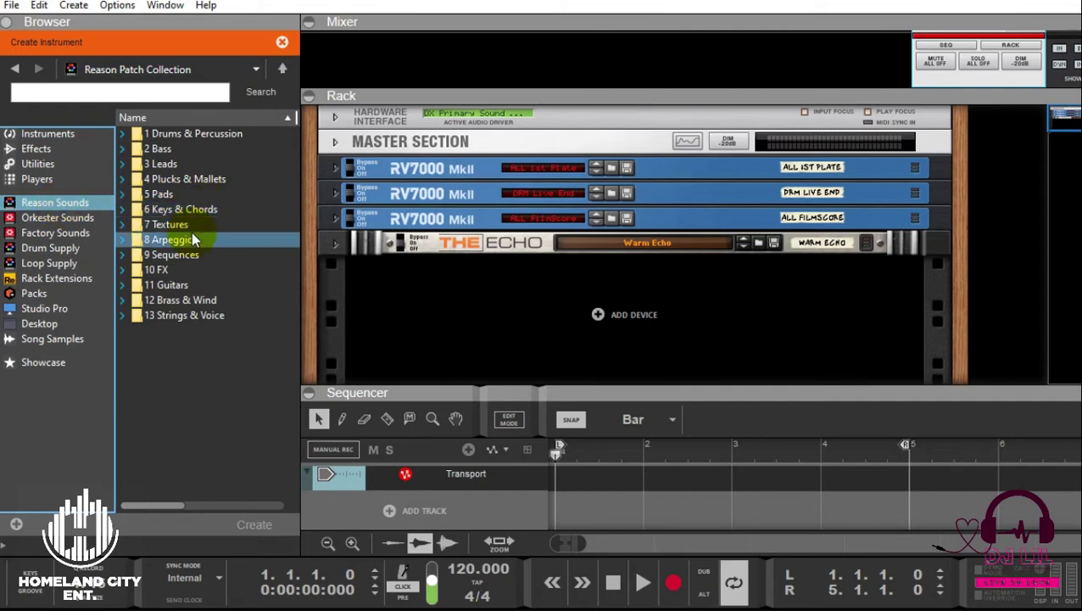
double_click(190, 180)
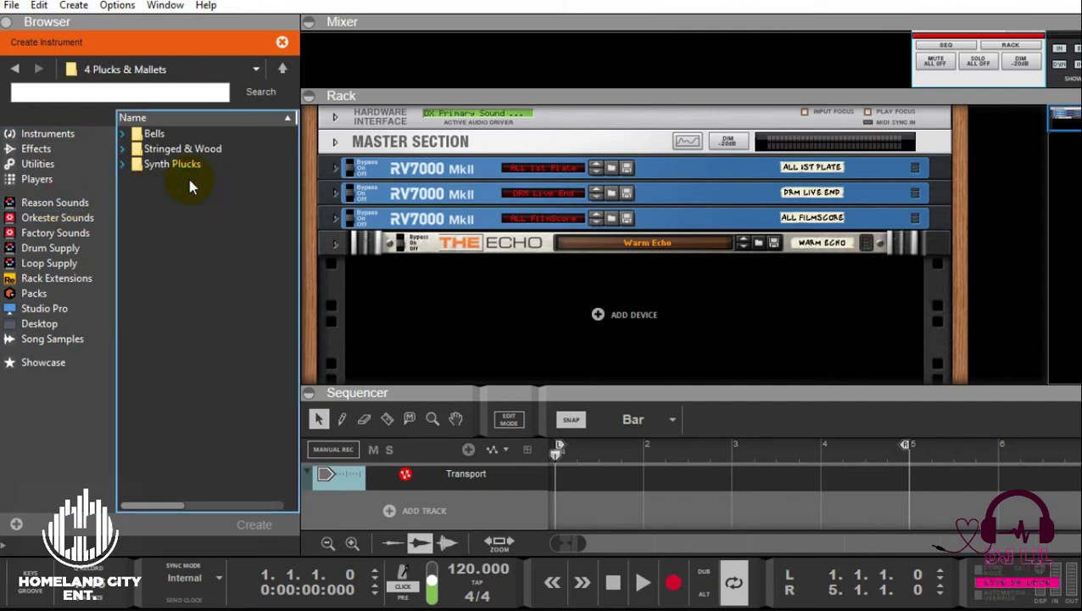
double_click(174, 165)
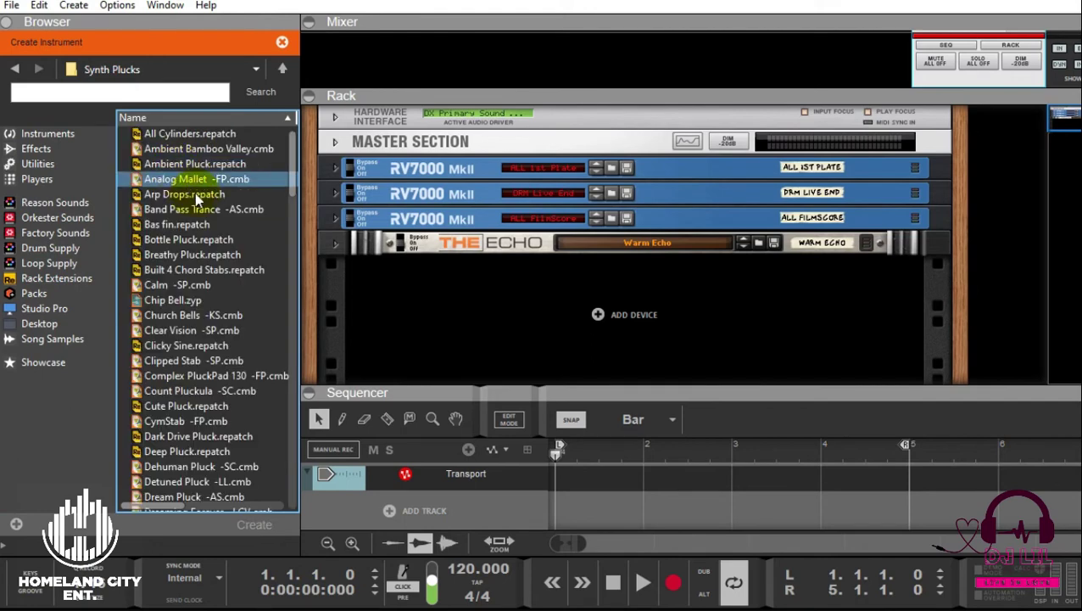
click(200, 383)
click(192, 330)
click(183, 270)
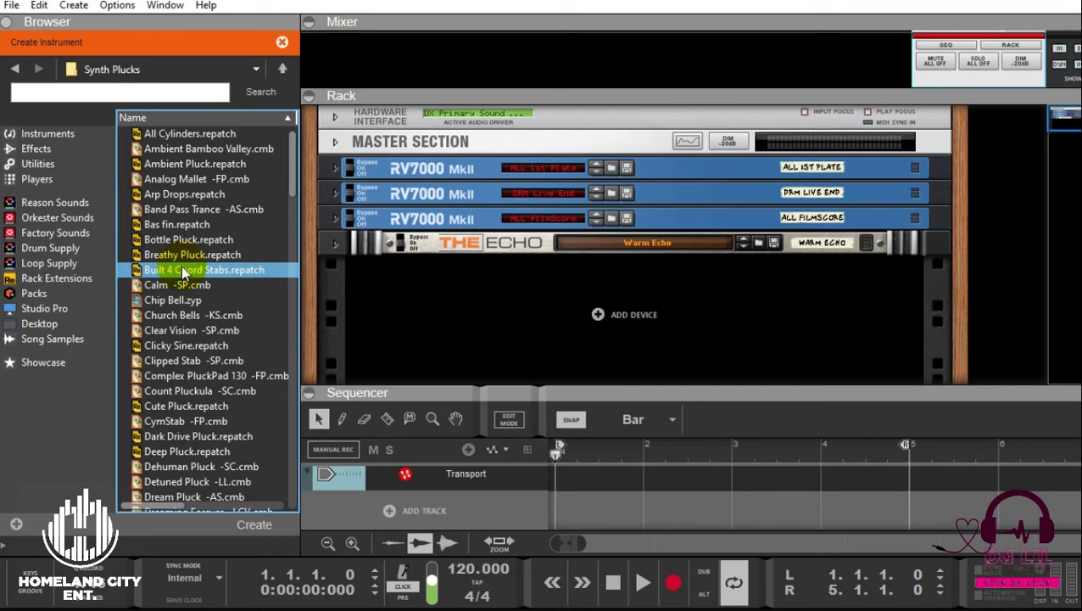
Load Built 4 Chord Stabs.repatch as a new Europa and fold the Europa device to a strip
double_click(165, 274)
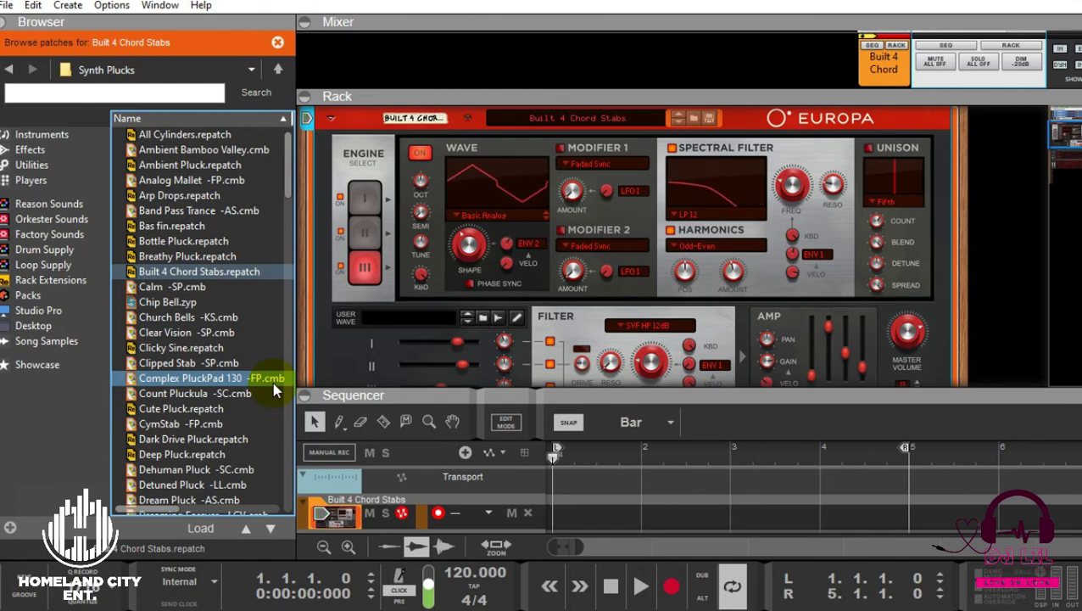
click(336, 125)
click(332, 119)
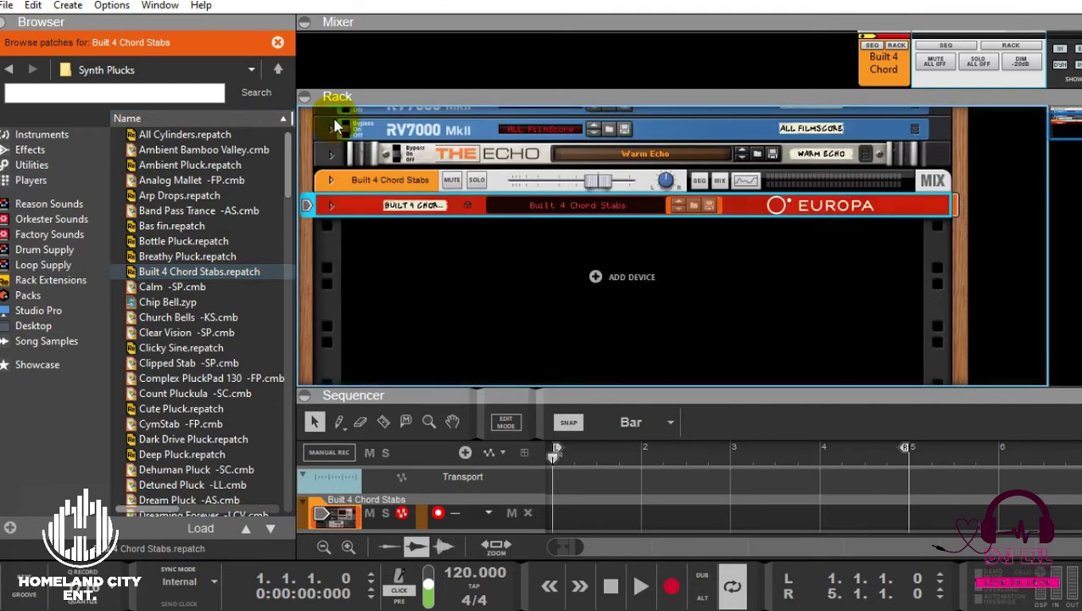
Create a new audio track from the rack's context menu
right_click(365, 262)
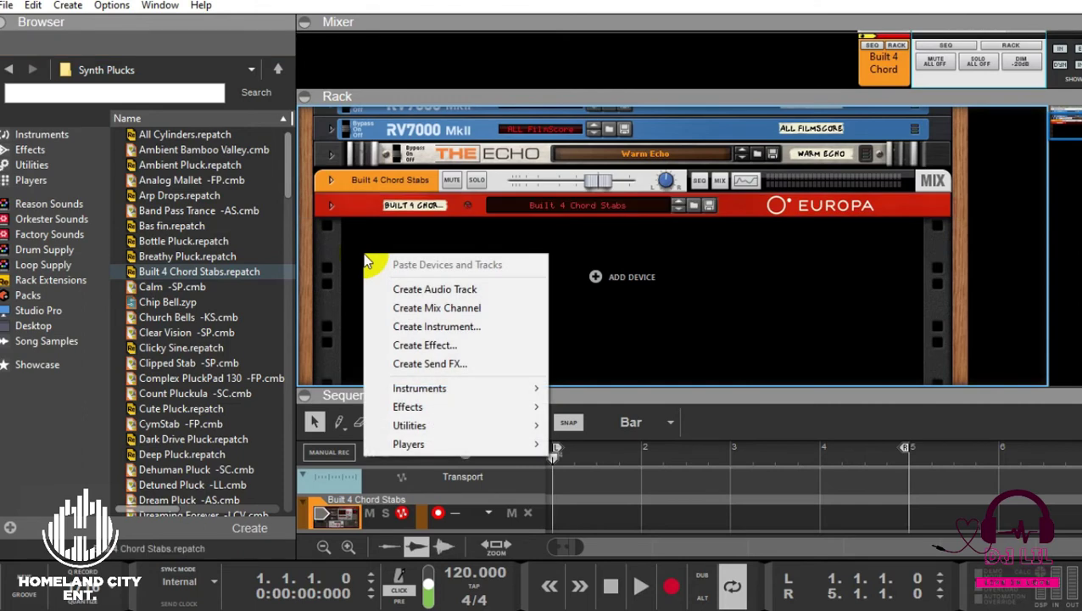
right_click(373, 226)
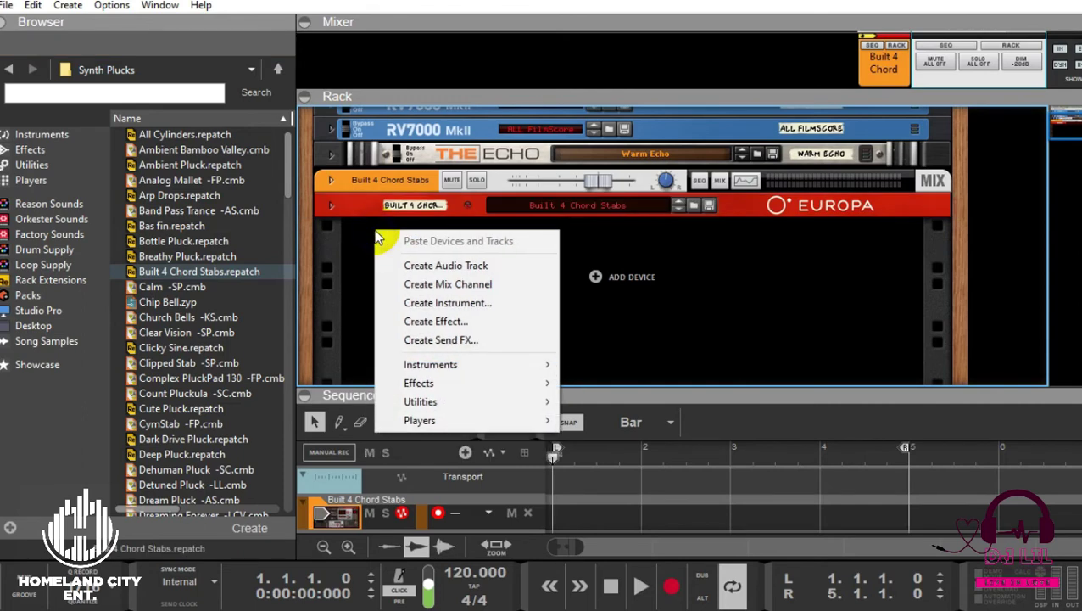
click(458, 266)
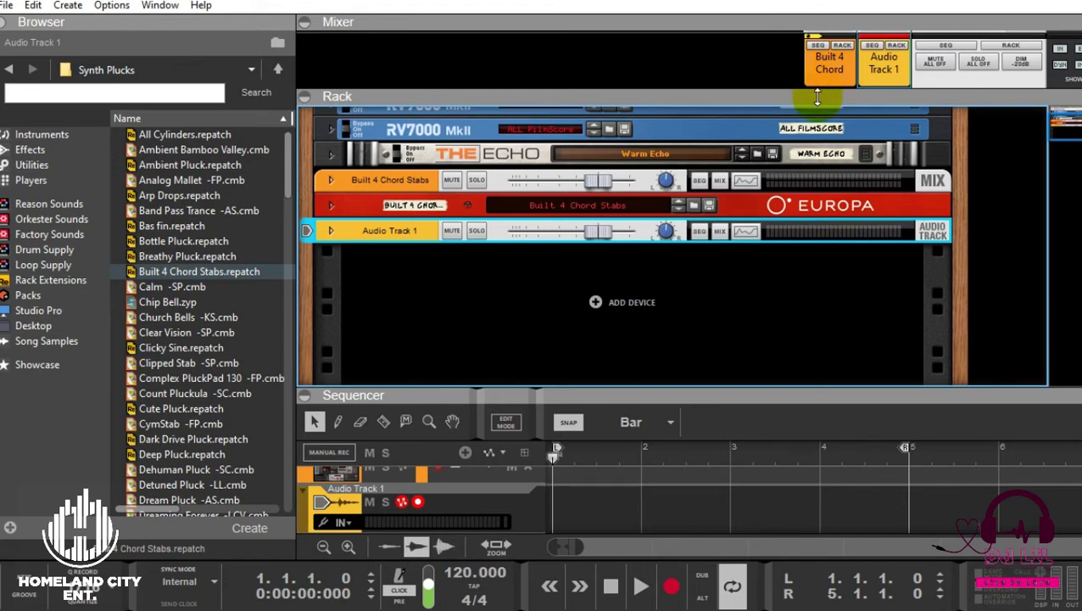
Enlarge the mixer to full channel strips and rename Audio Track 1 to 'Lead'
drag(819, 94, 848, 289)
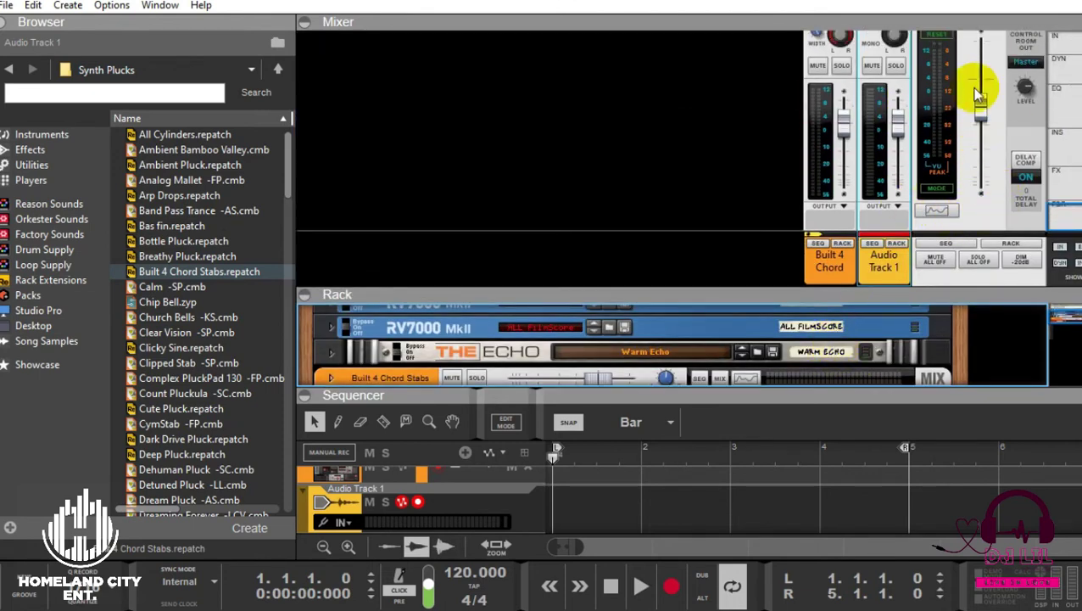
double_click(888, 264)
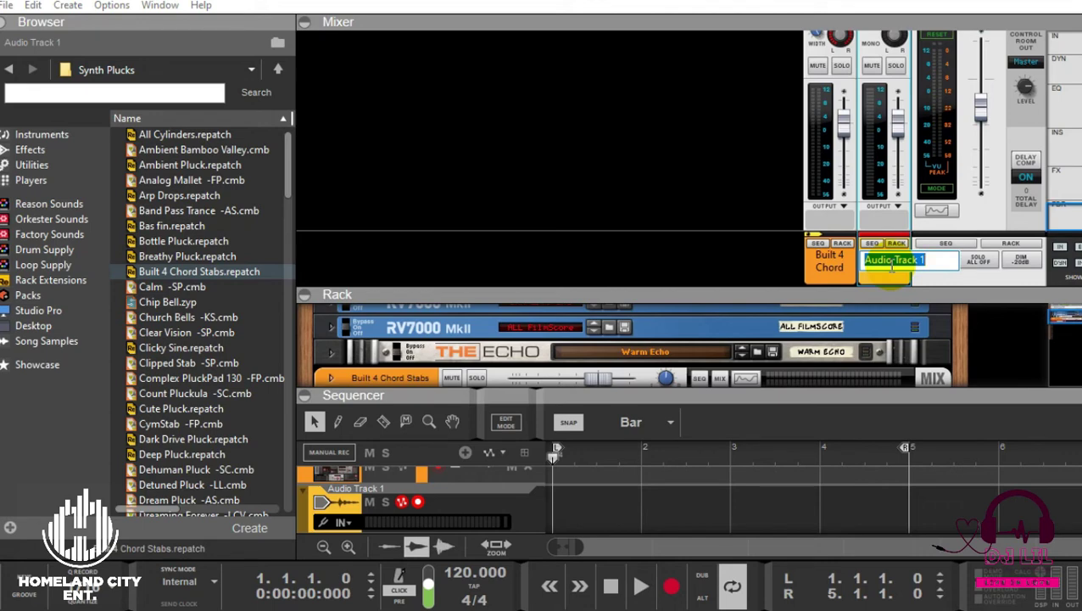
text(Leaf)
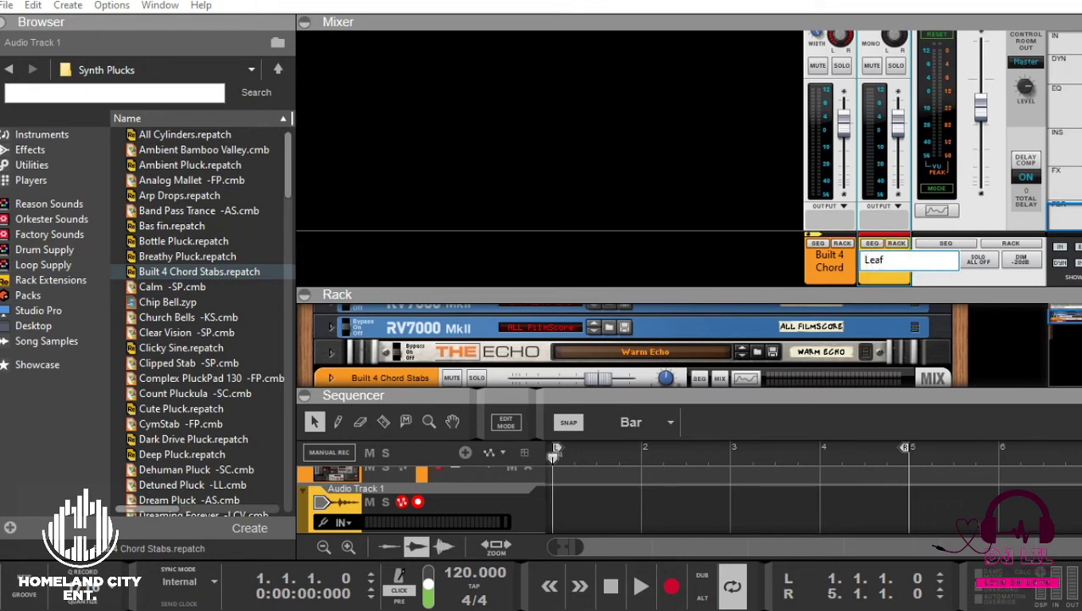
key(BackSpace)
text(d)
key(Return)
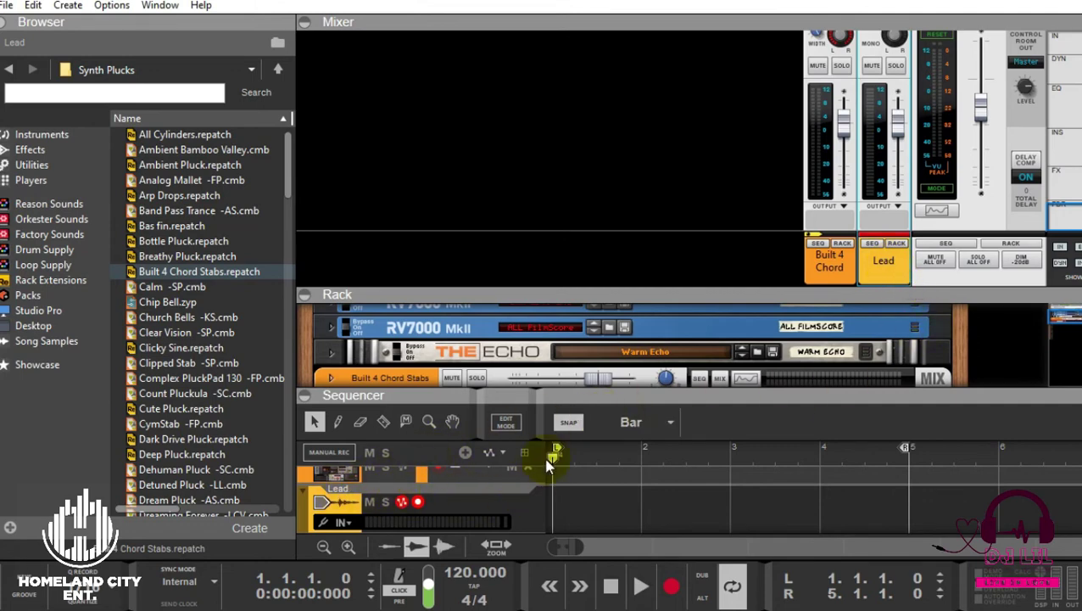
Unfold the Lead device, set the song position to bar 2, and leave its input at No Audio Input
drag(512, 380, 508, 188)
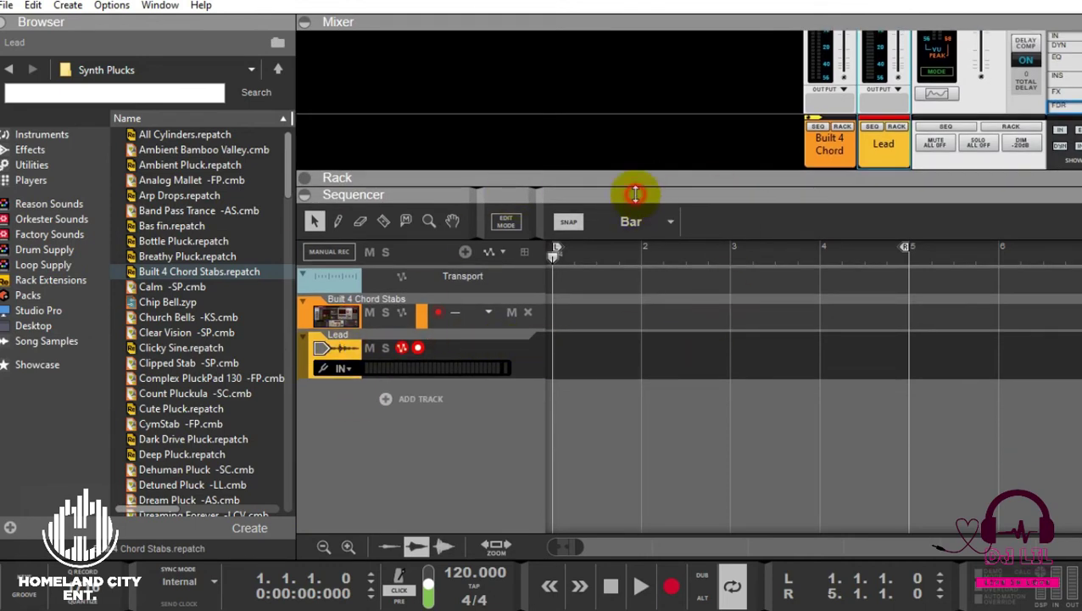
drag(635, 194, 647, 357)
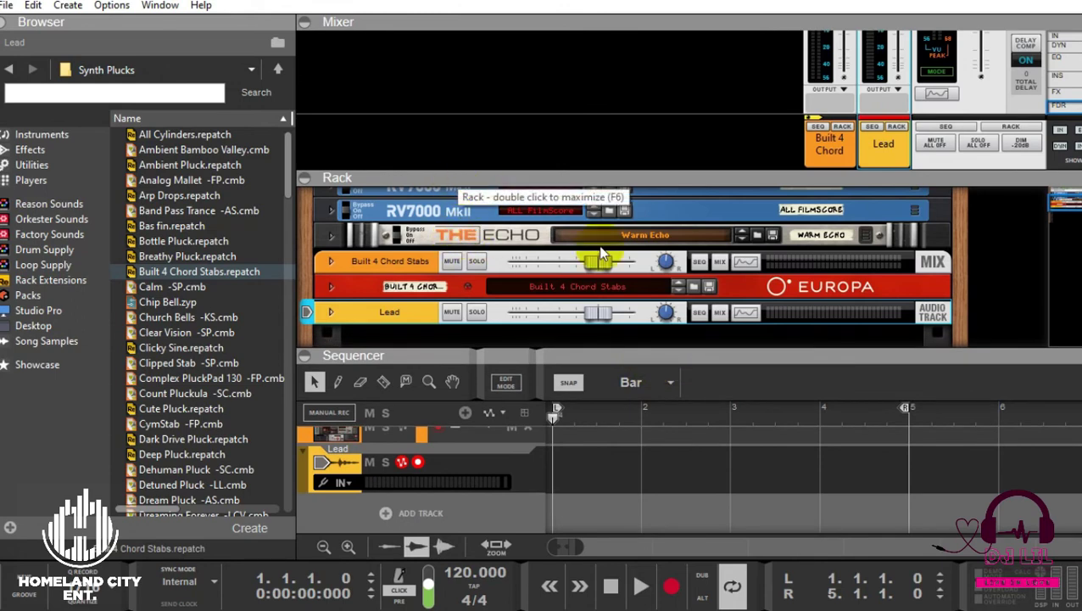
click(336, 312)
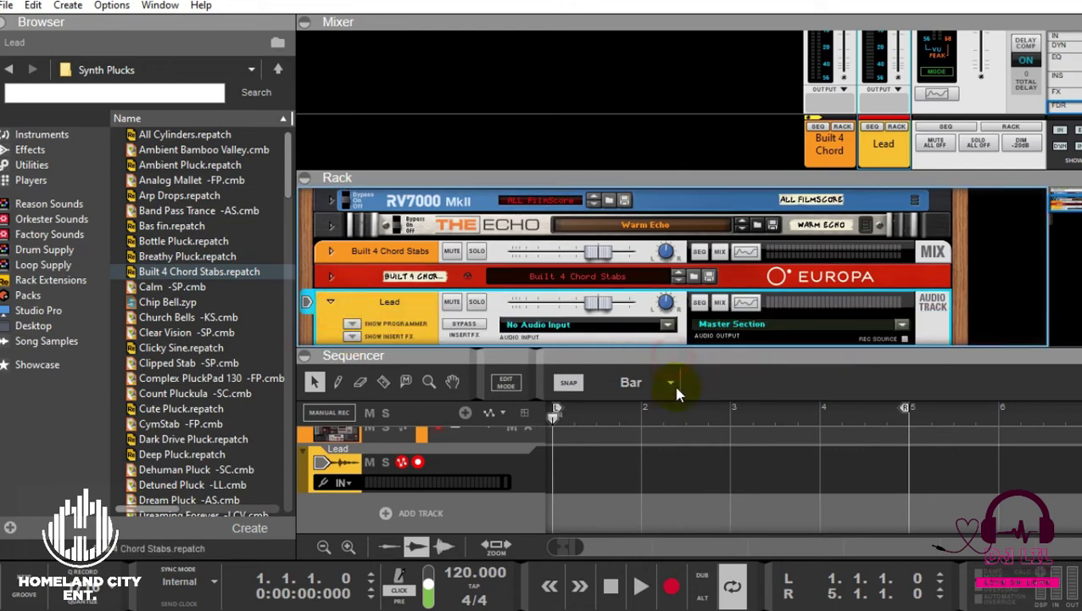
click(676, 409)
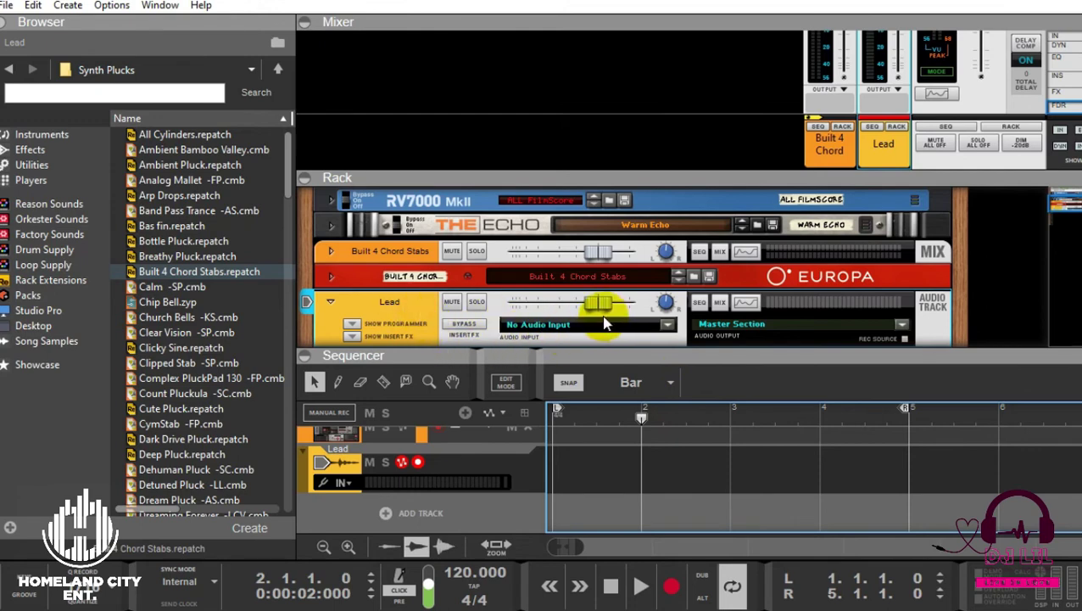
click(562, 325)
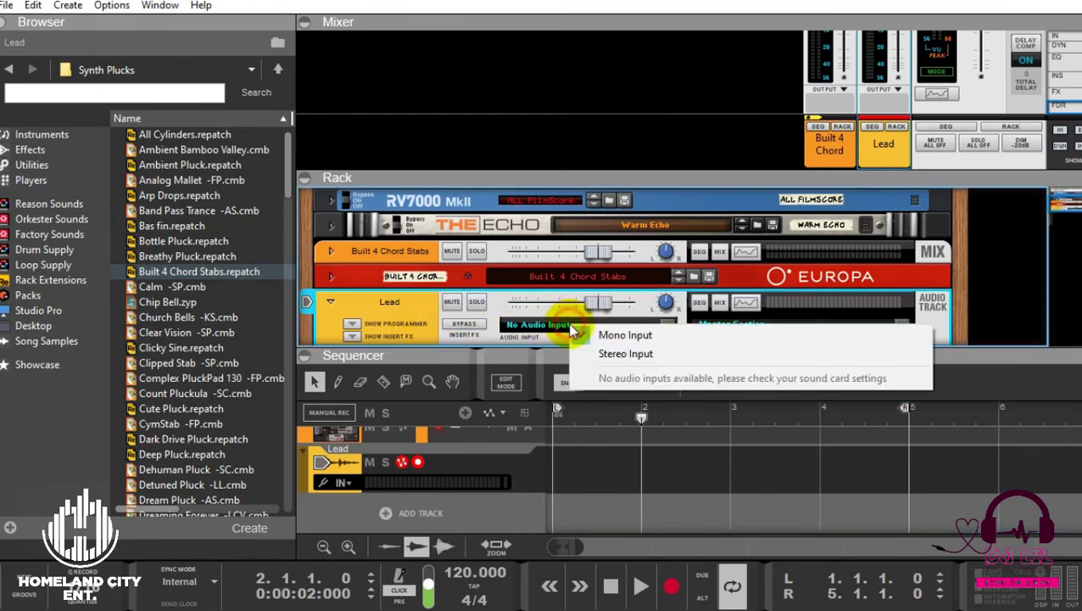
click(632, 335)
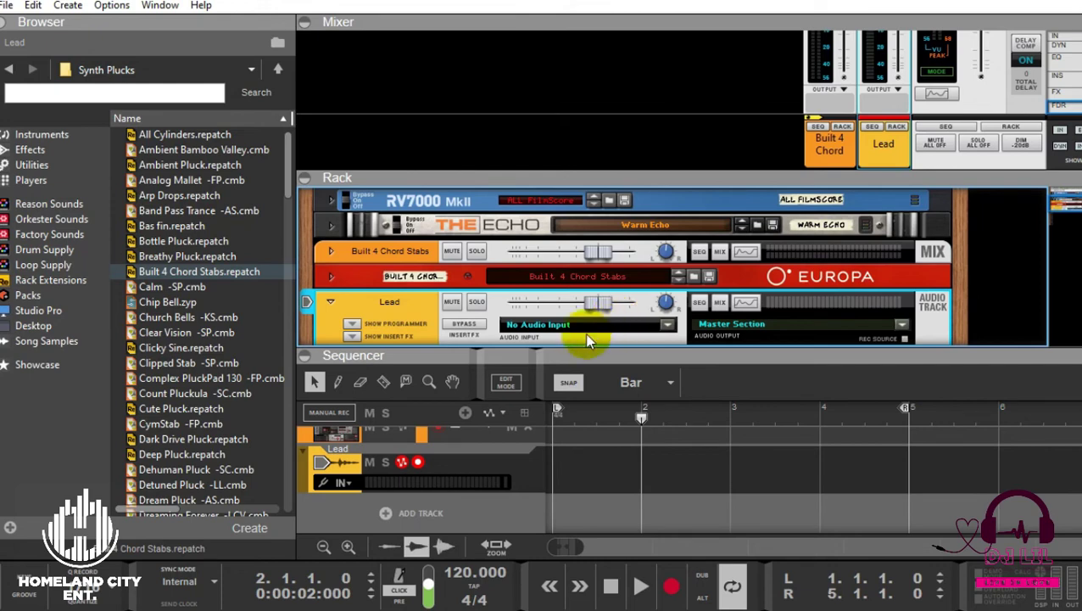
Browse the Edit menu, then open Preferences on the Audio page showing DX Primary Sound Driver
click(33, 6)
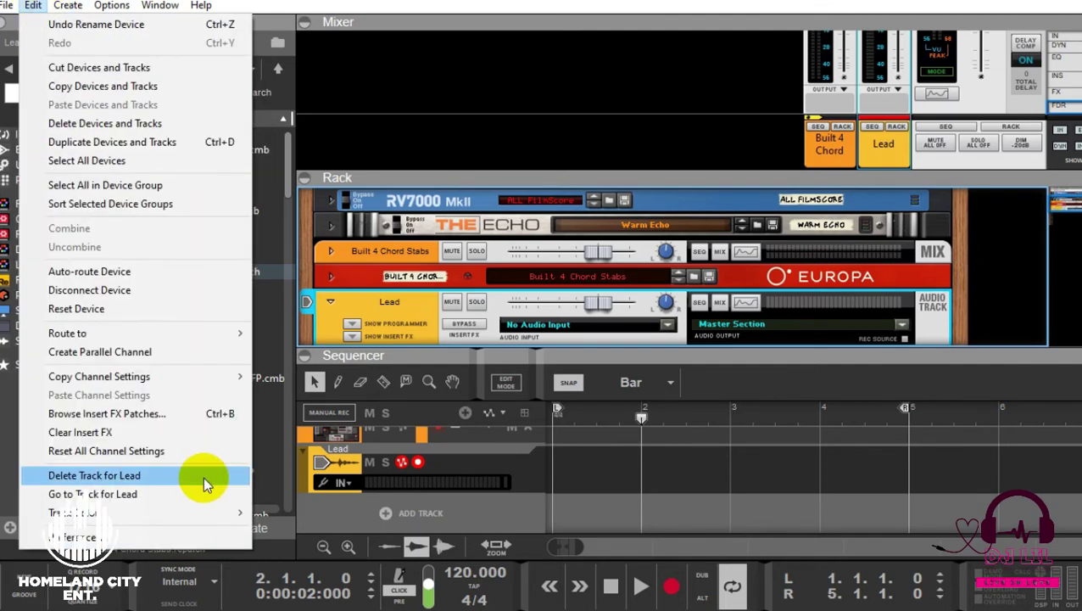
click(127, 541)
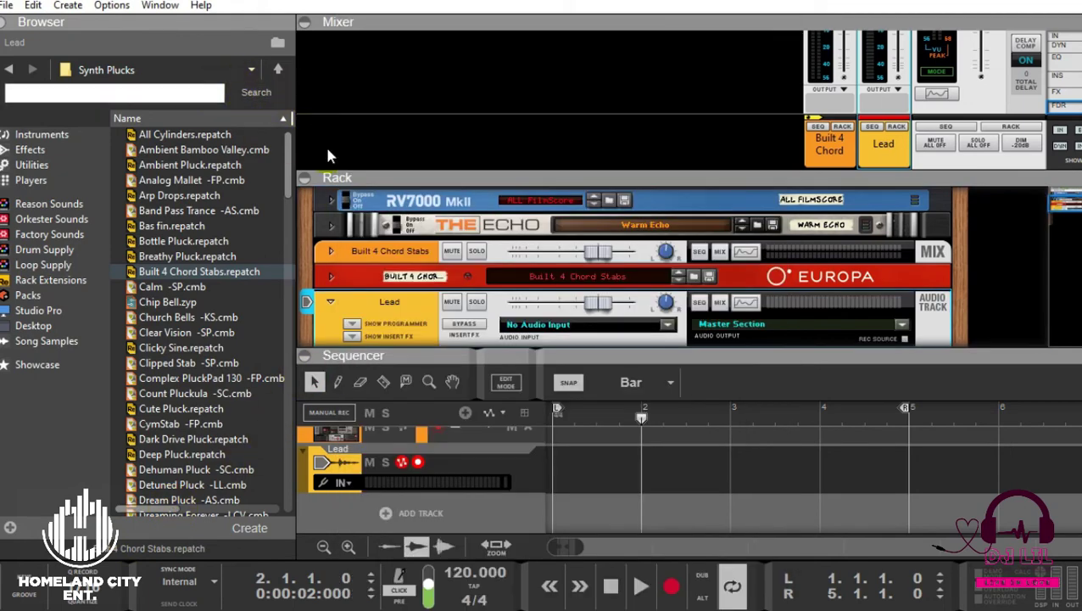
click(32, 6)
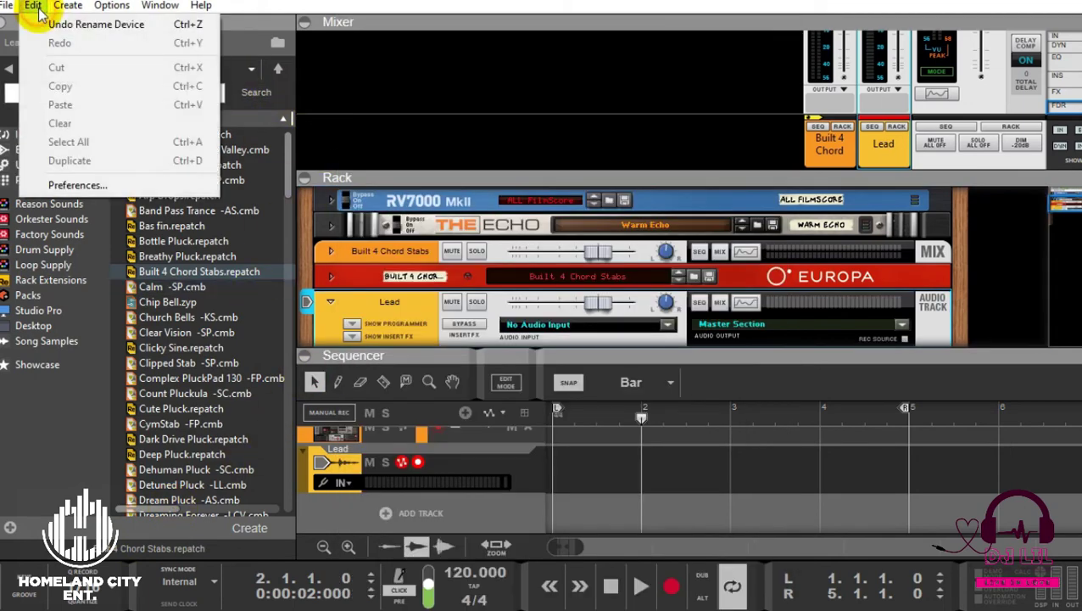
click(94, 185)
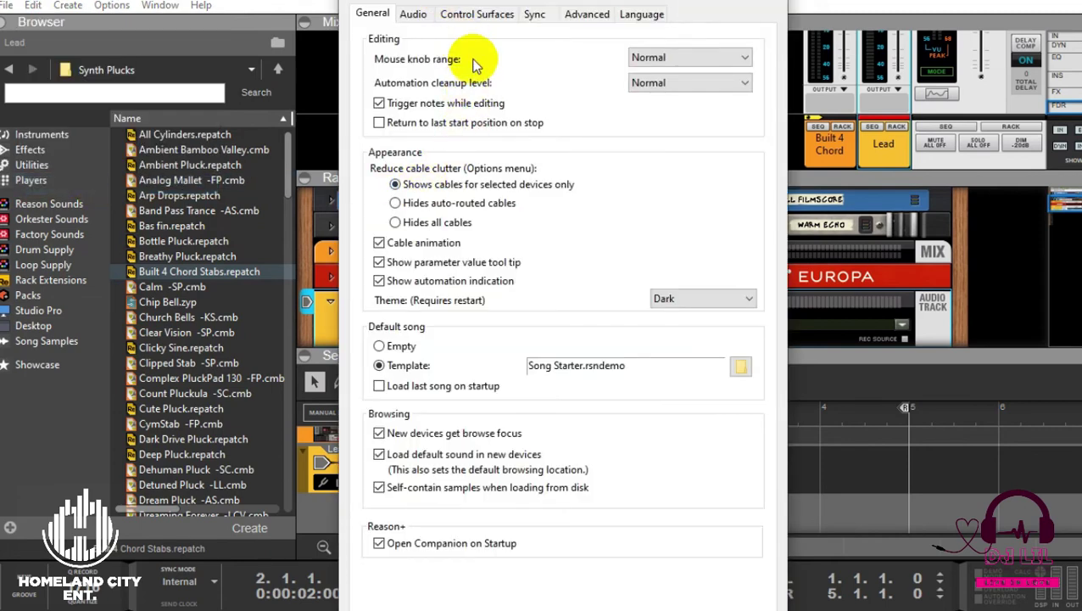
click(413, 16)
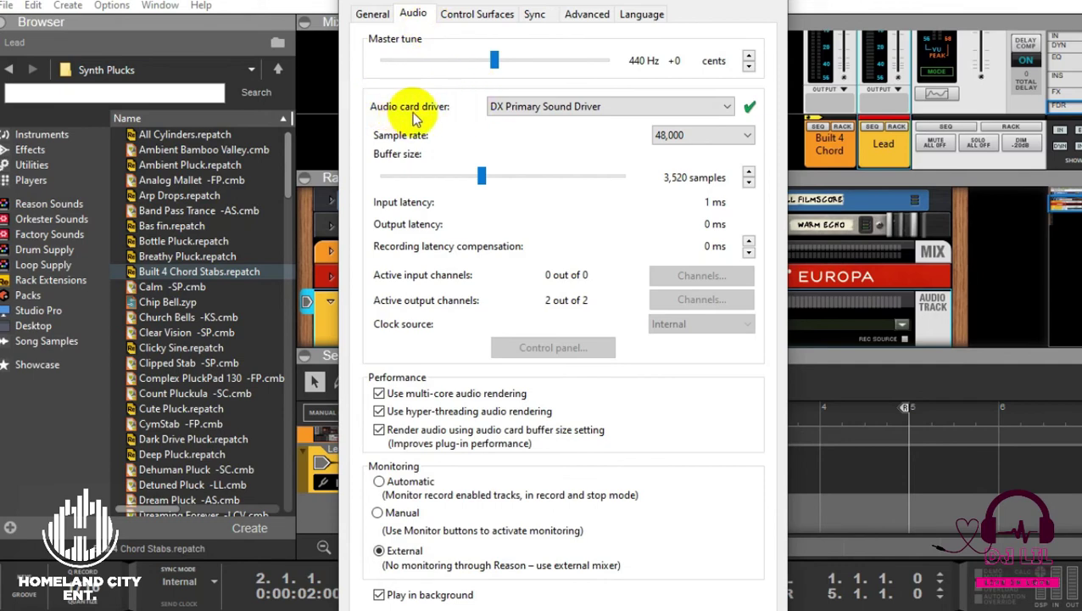
Open the Audio card driver list, dismiss it keeping DX Primary Sound Driver, then reopen it
click(611, 109)
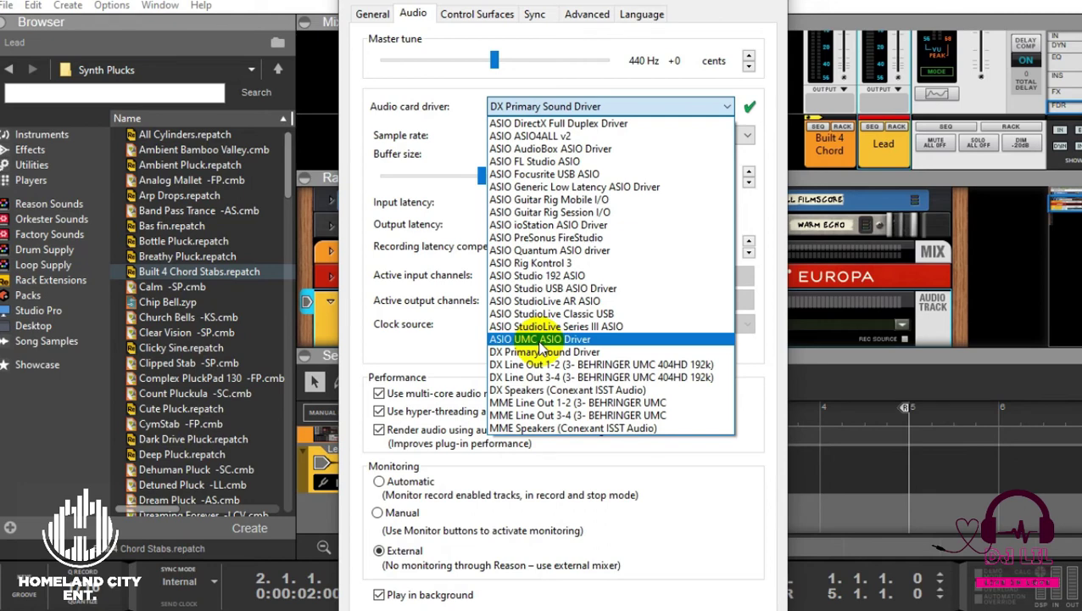
click(542, 352)
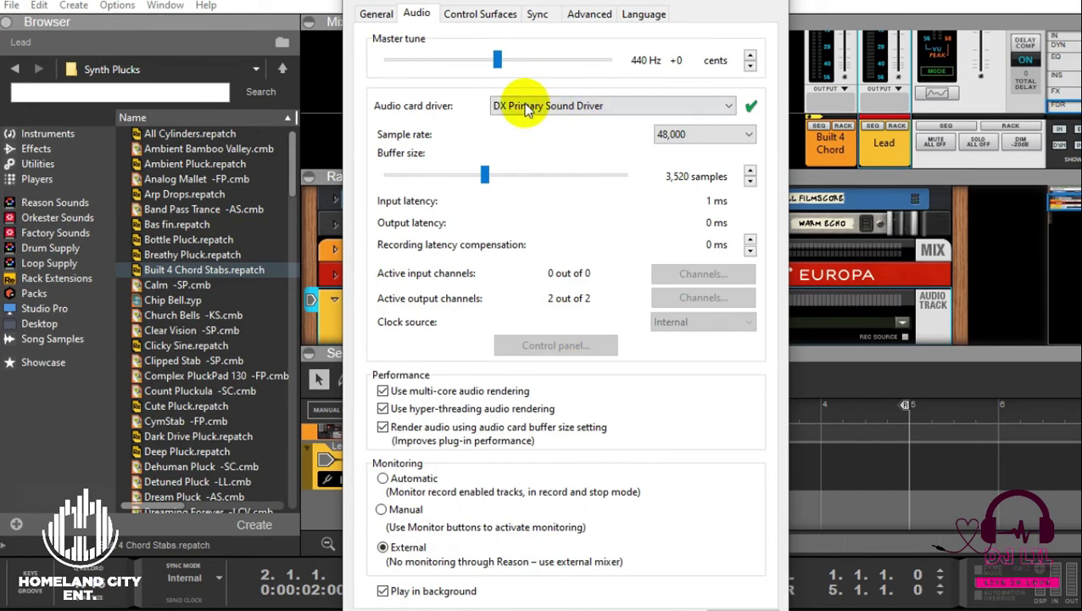
click(593, 111)
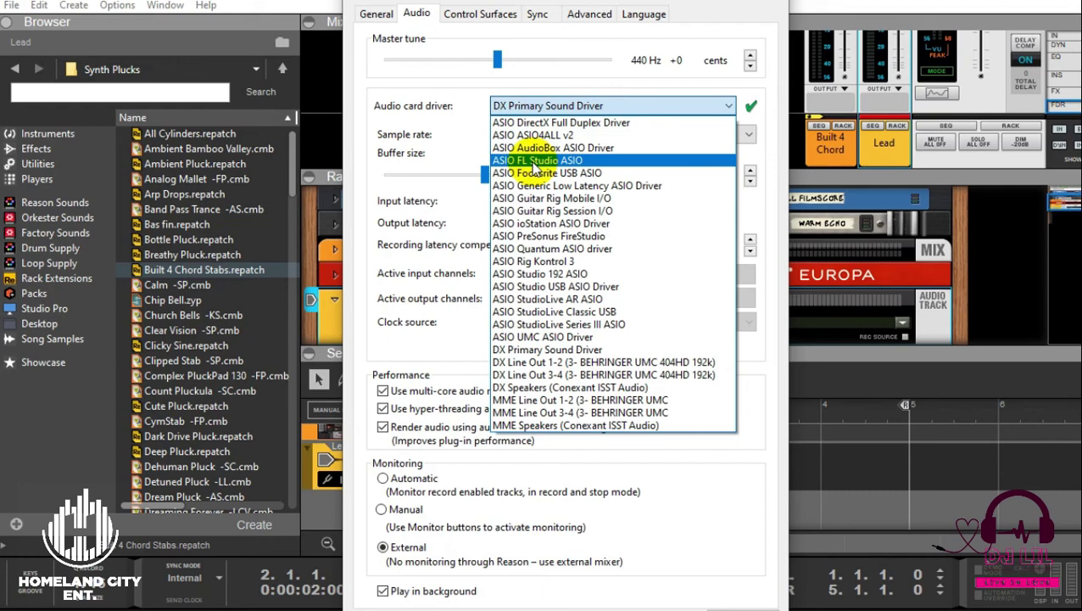
Set the audio card driver to ASIO FL Studio ASIO and recheck the driver list
click(591, 159)
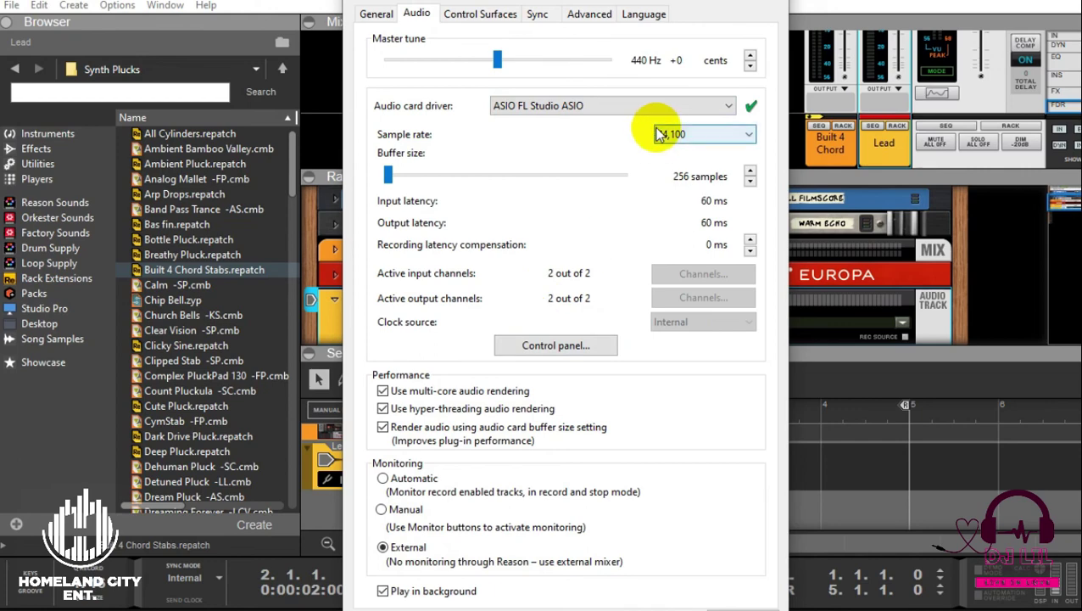
click(594, 107)
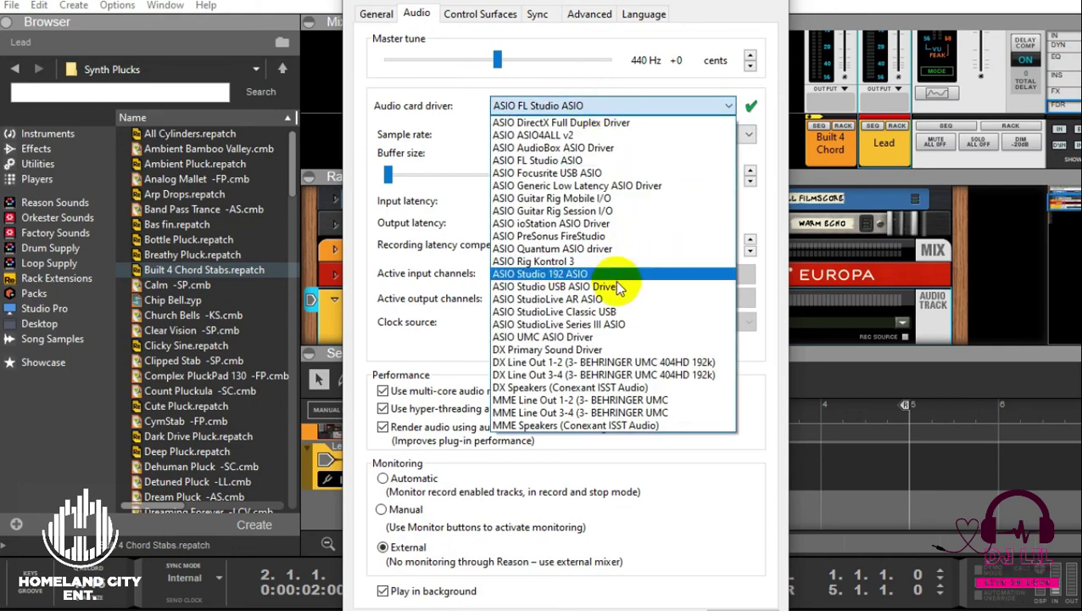